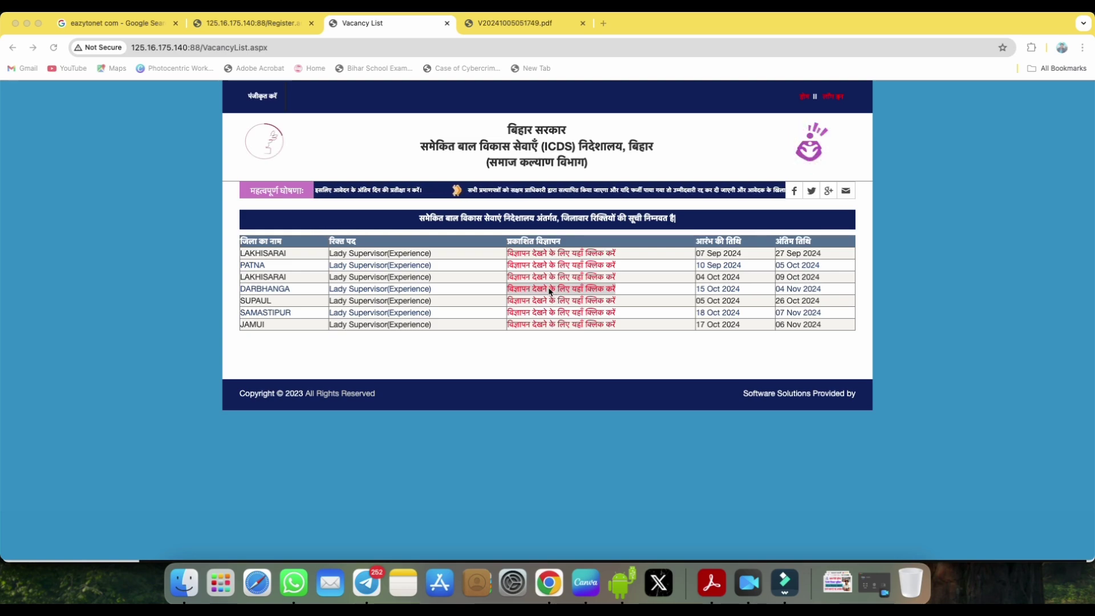
Open the Darbhanga vacancy notice PDF and examine the category-wise vacancy table on its first page.
left_click(505, 26)
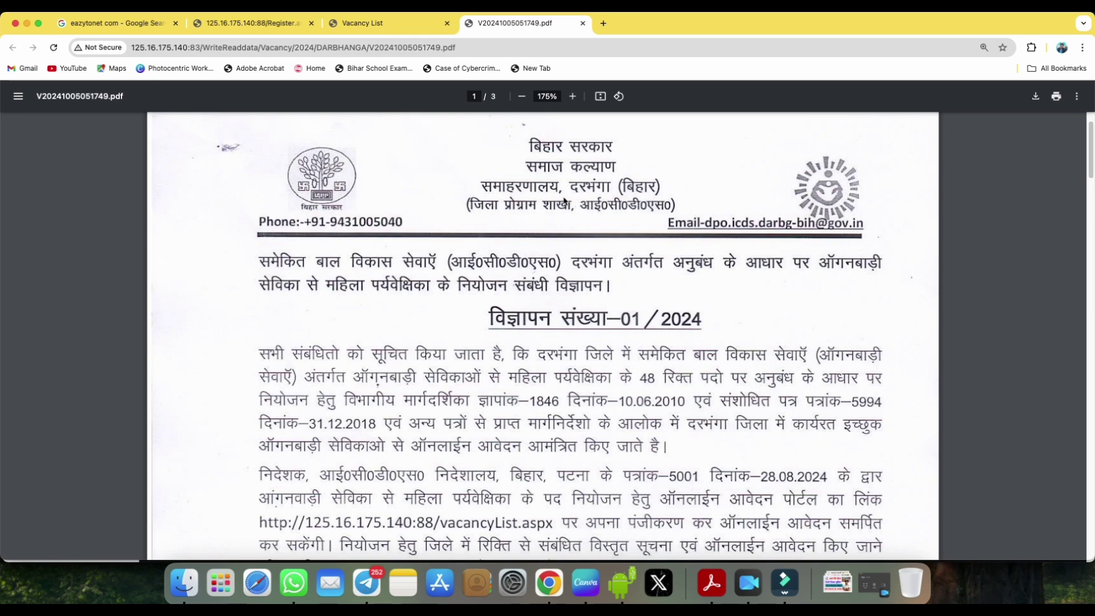
left_click(403, 23)
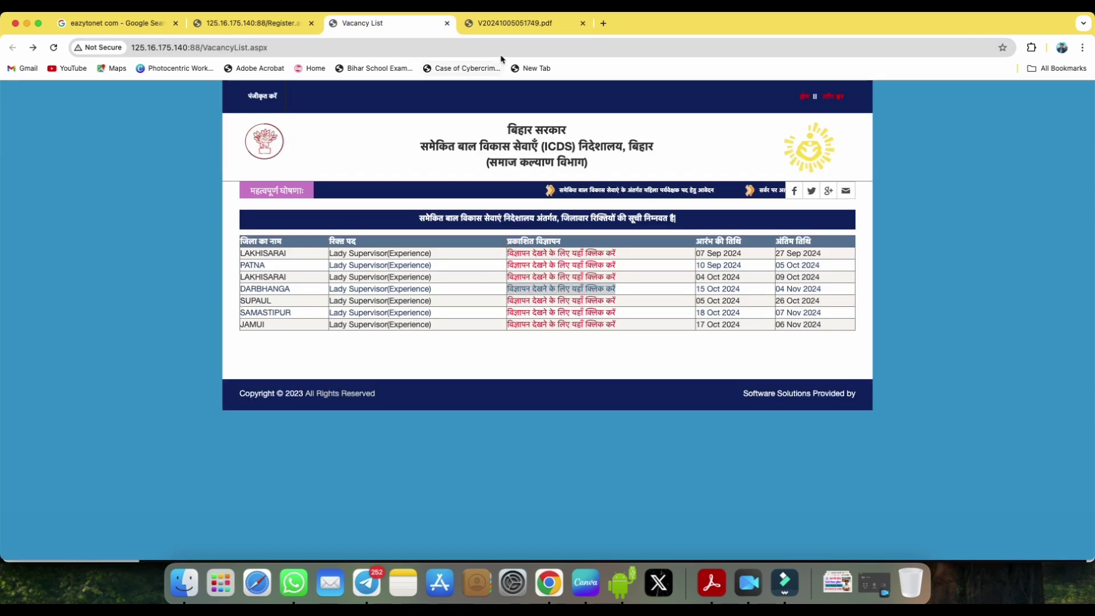
left_click(508, 23)
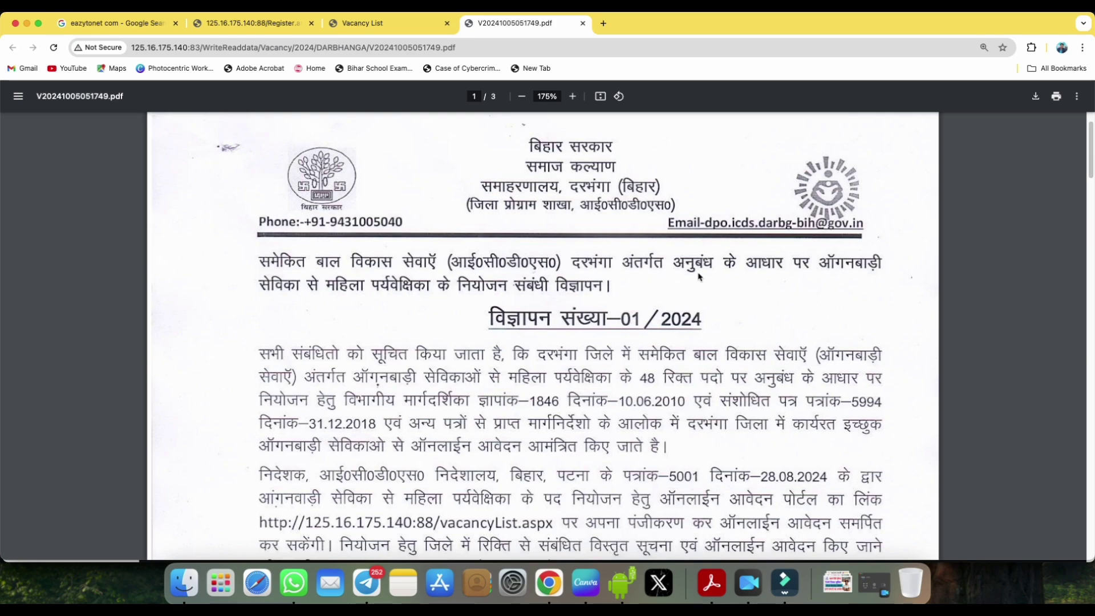
scroll(713, 321, "down", 1)
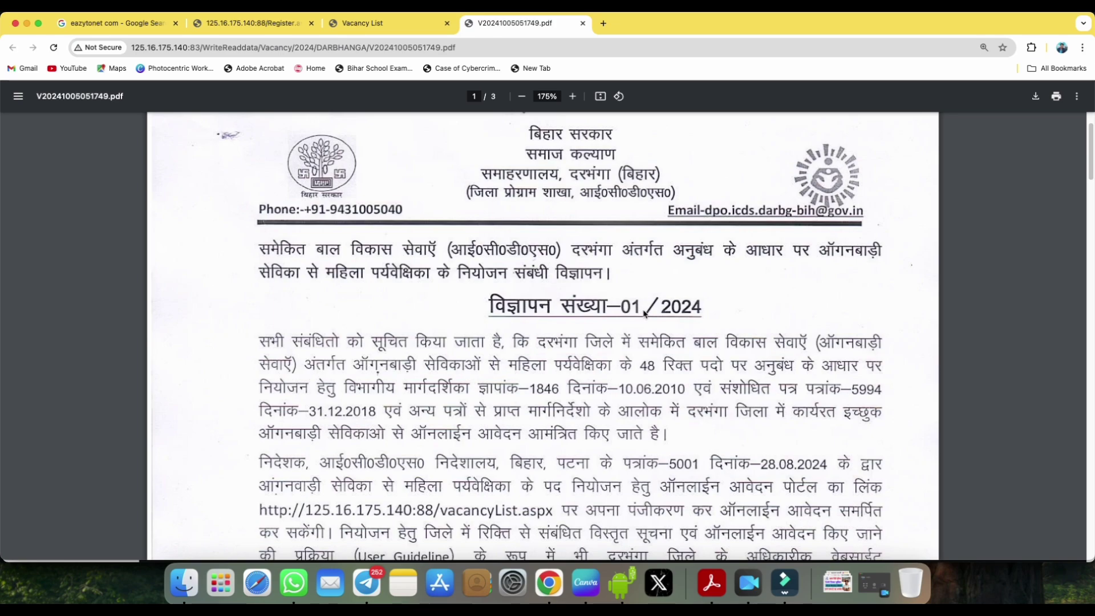
scroll(656, 331, "down", 10)
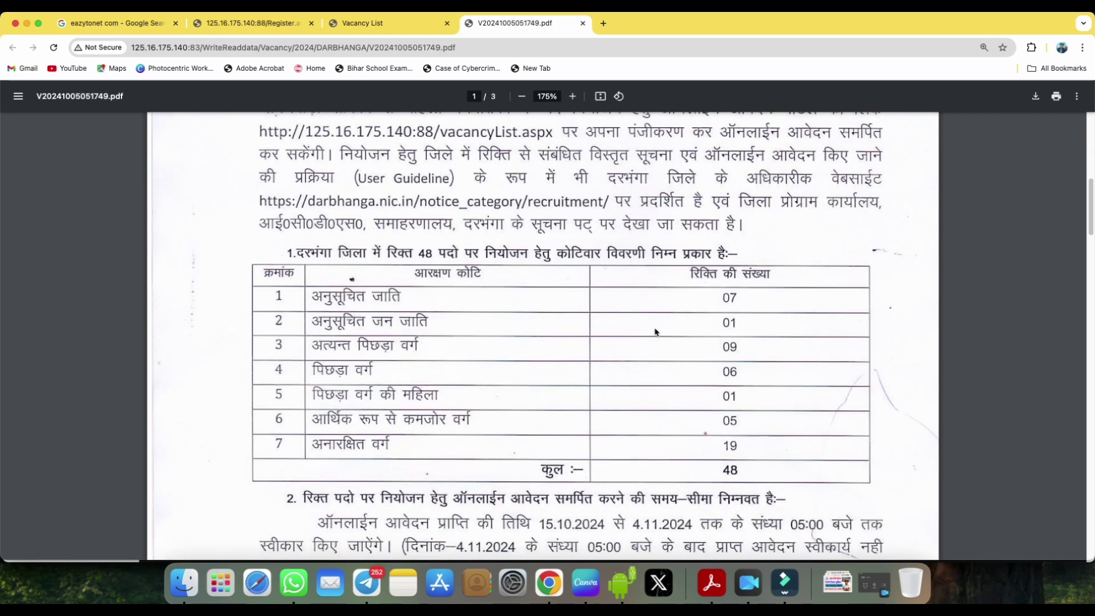
scroll(655, 331, "down", 4)
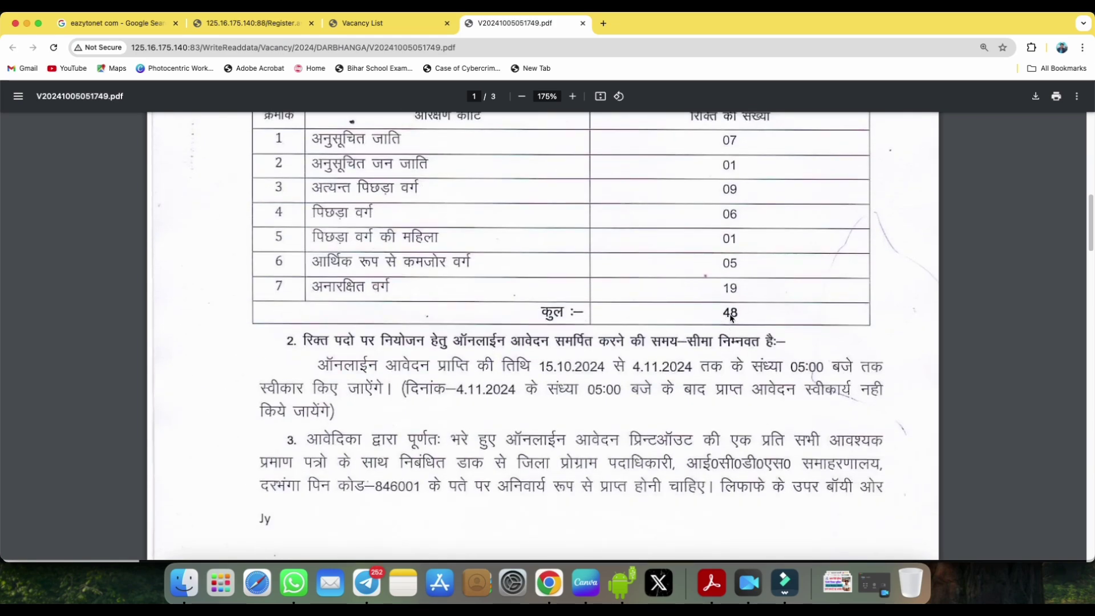
scroll(661, 315, "up", 1)
scroll(662, 315, "up", 1)
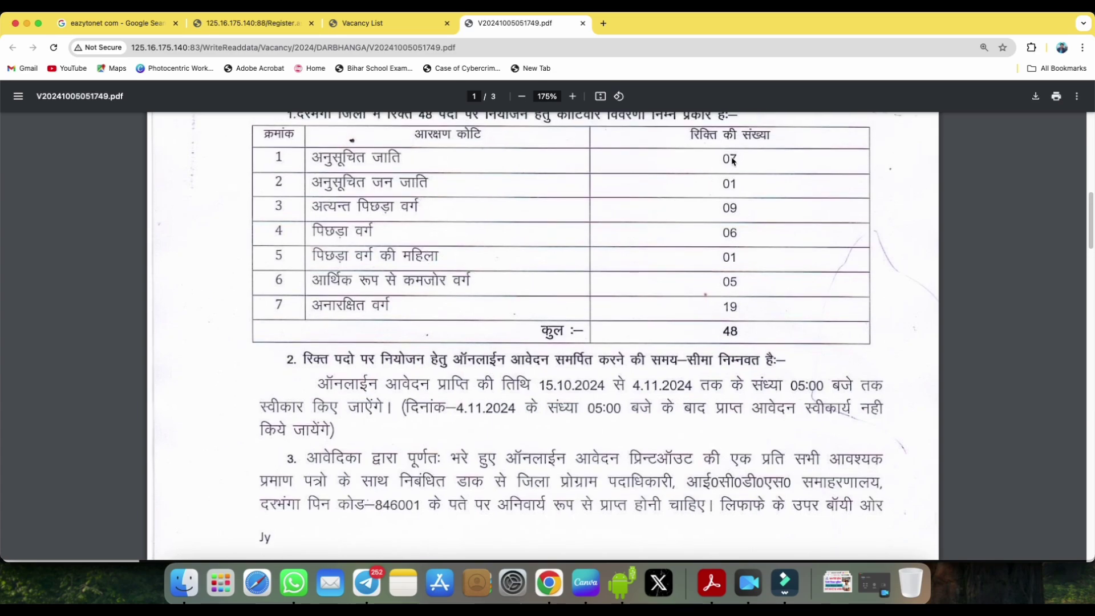
scroll(734, 227, "down", 1)
scroll(734, 227, "down", 3)
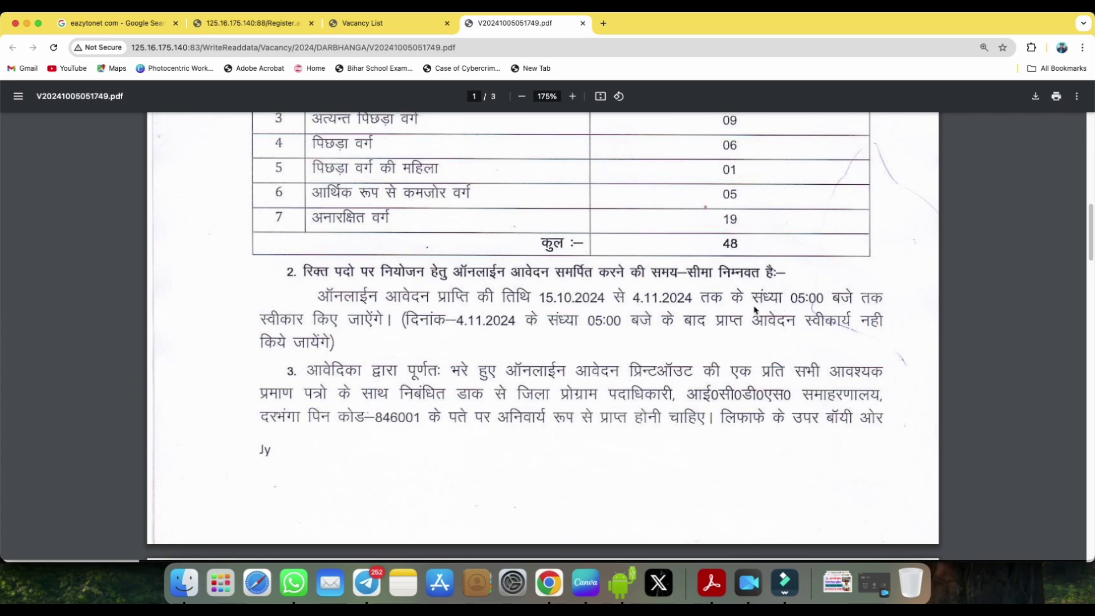
Read the application deadline, postal submission, required certificates and eligibility conditions on pages 1 and 2 of the notice.
scroll(626, 320, "down", 3)
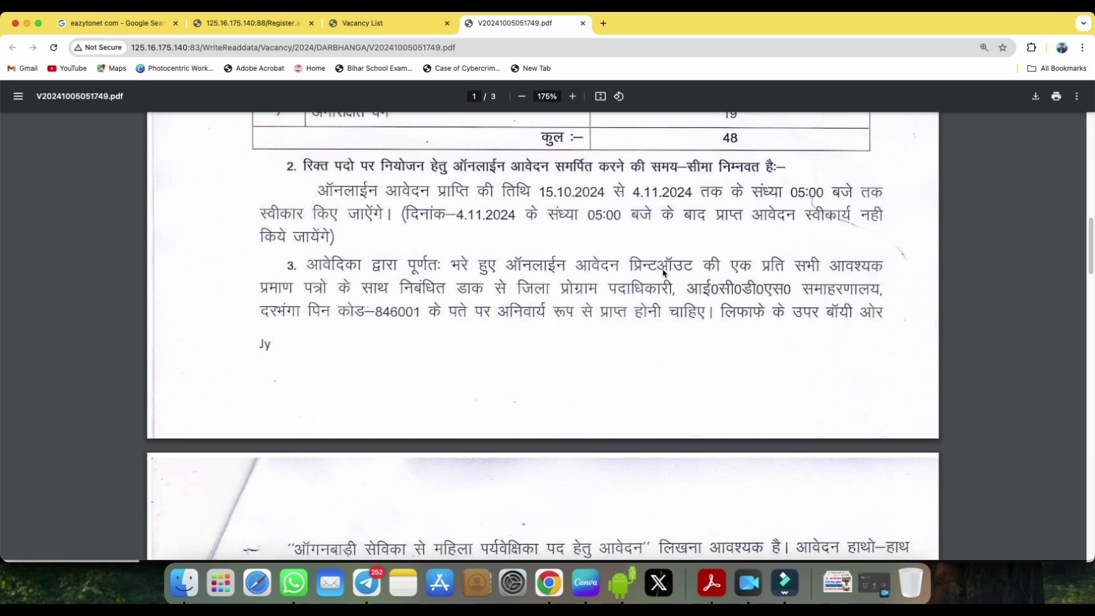
scroll(665, 299, "down", 10)
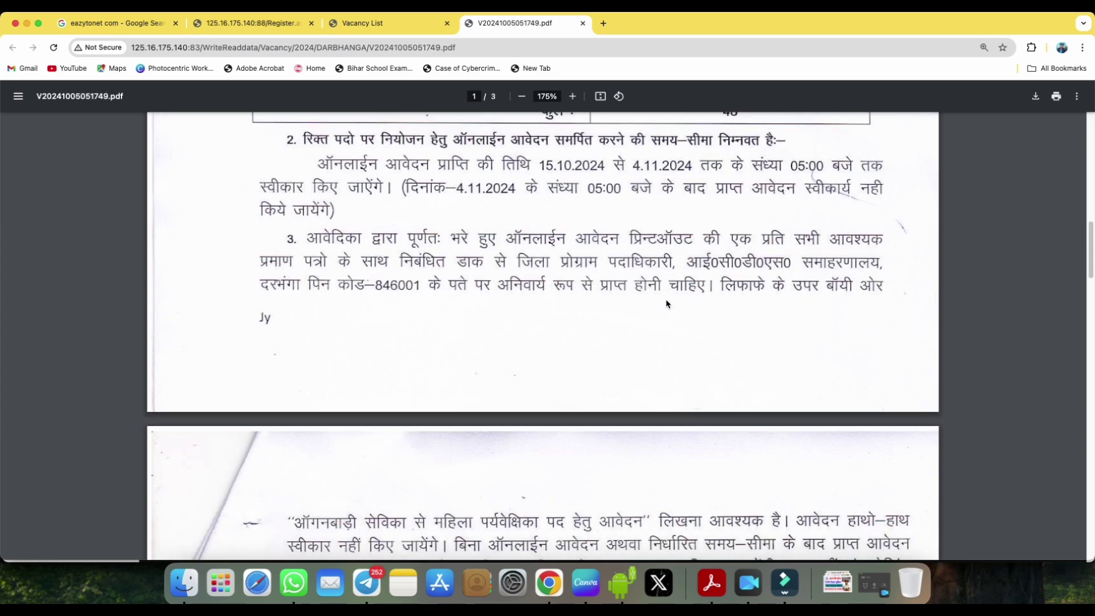
scroll(667, 303, "down", 12)
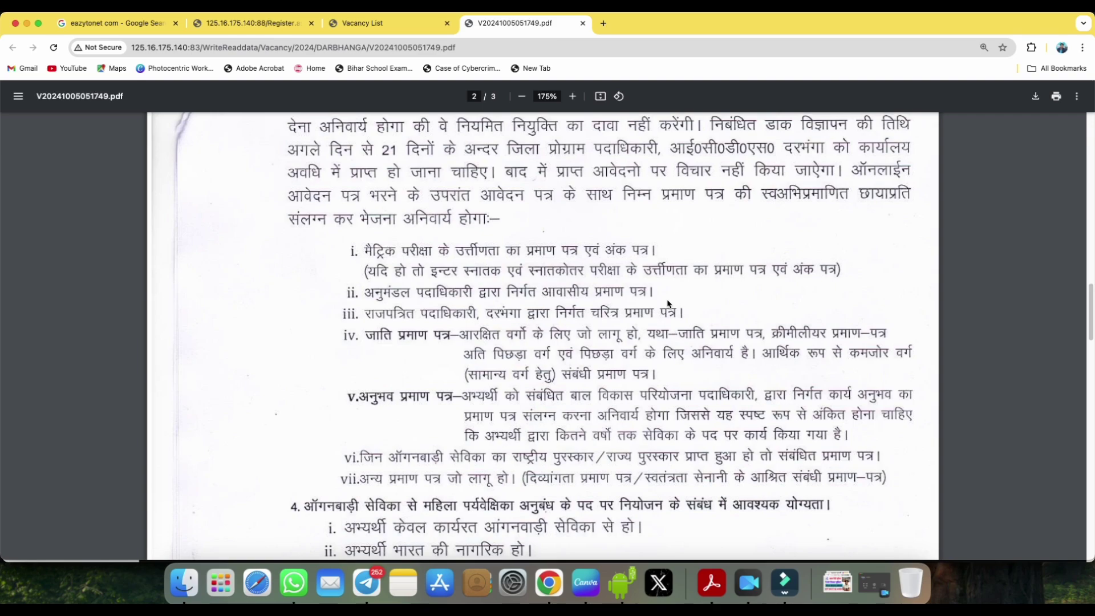
scroll(669, 305, "down", 3)
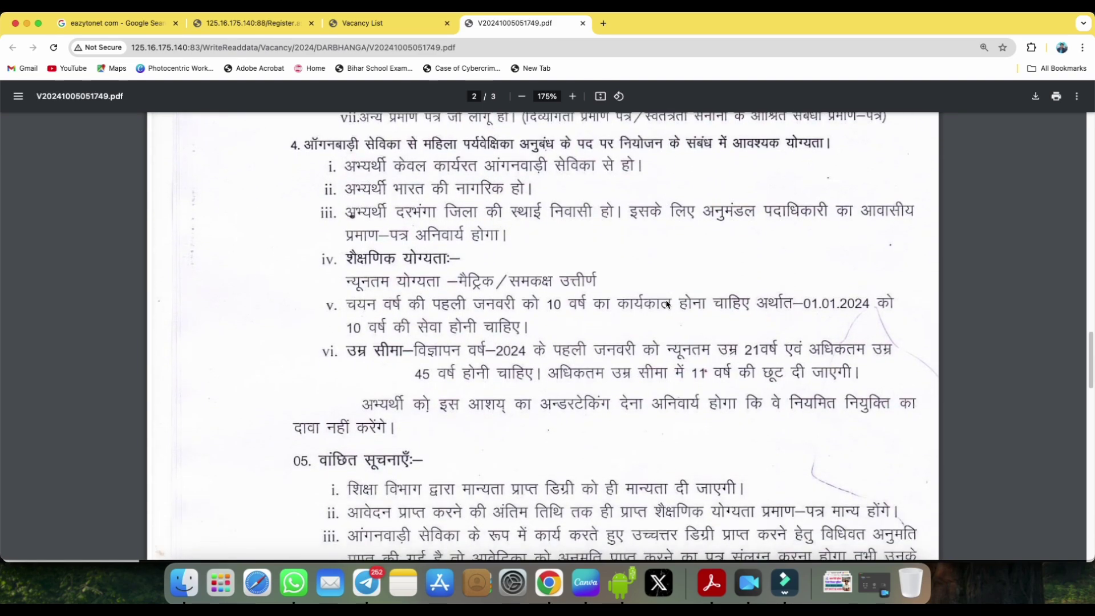
Turn on the red annotation pen, then underline and tick the minimum matric qualification line in section 4 of the notice.
left_click(836, 9)
left_click(932, 549)
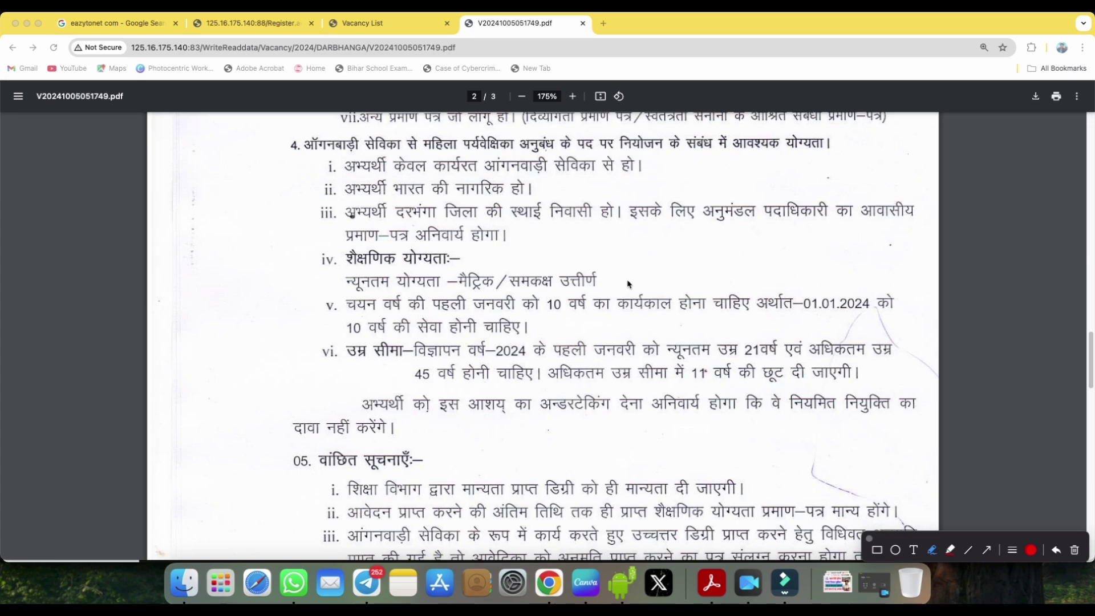
mouse_move(363, 290)
left_mouse_down()
mouse_move(596, 287)
mouse_move(617, 273)
left_mouse_up()
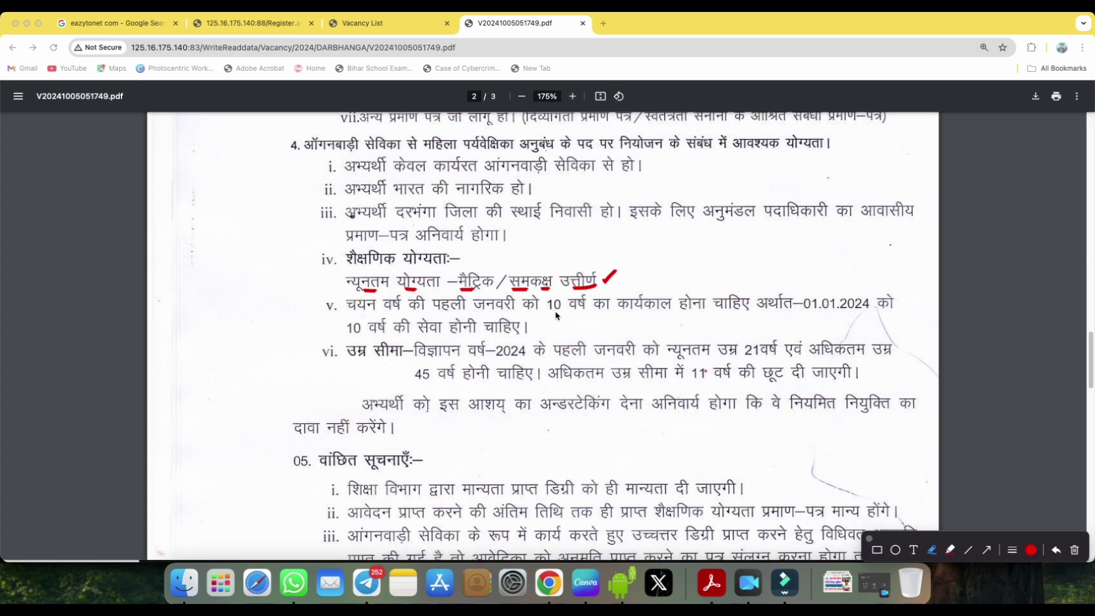
Underline in red the 10-year service requirement, the 01.01.2024 date, and the 21, 45 and 11 year age figures.
left_click_drag(548, 312, 653, 312)
left_click_drag(472, 311, 489, 312)
left_click_drag(822, 312, 855, 312)
left_click_drag(745, 358, 759, 354)
left_click_drag(416, 381, 422, 379)
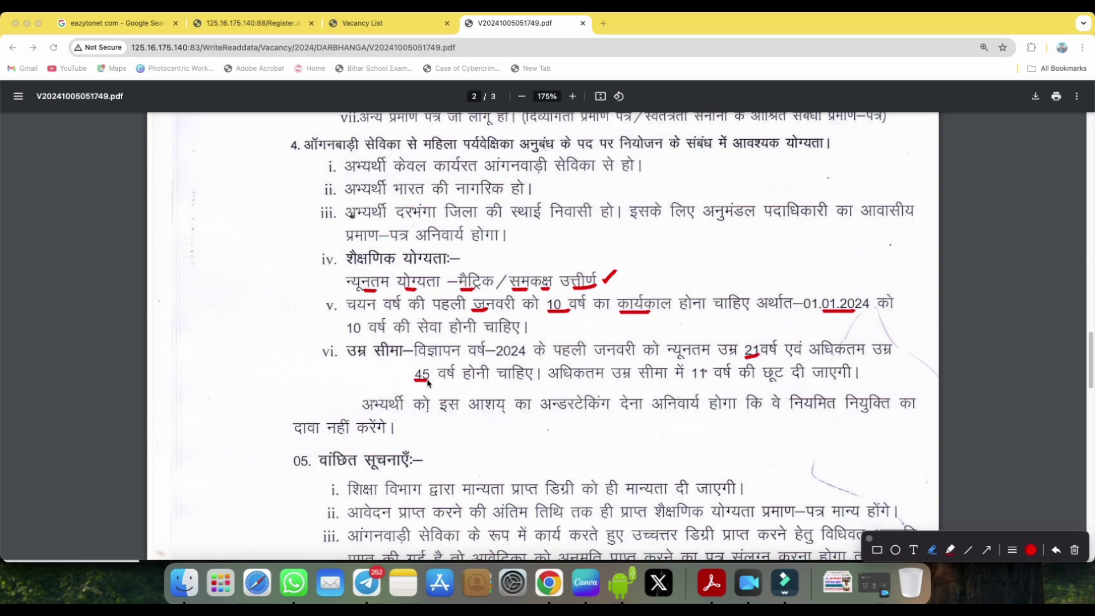
left_click_drag(692, 380, 707, 377)
Underline in red the Darbhanga residency and mandatory residence certificate wording in point iii, then close the annotation tools.
left_click_drag(401, 220, 421, 217)
left_click_drag(714, 221, 899, 218)
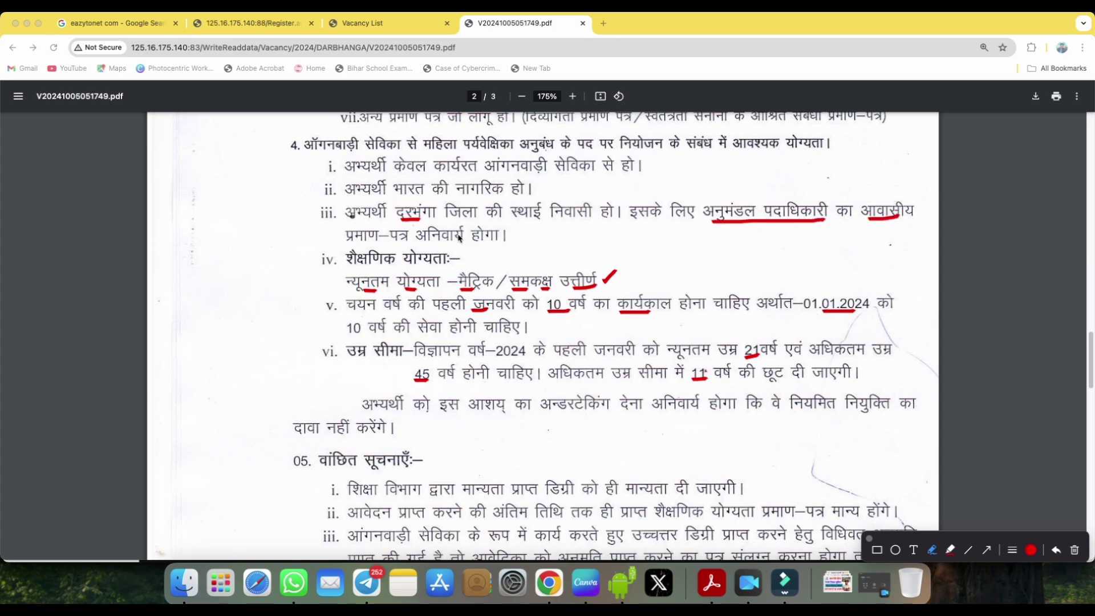
left_click_drag(428, 243, 462, 244)
left_click(870, 540)
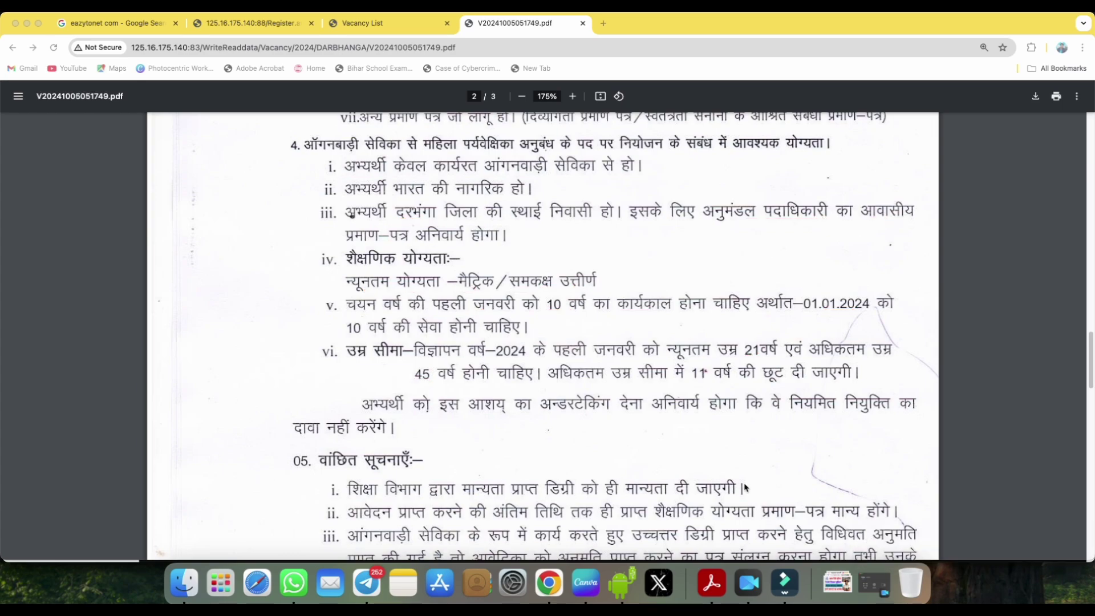
Examine the section 05 instructions through page 3, covering merit marks, honorarium, health certificate, closing note and signature.
scroll(644, 433, "down", 5)
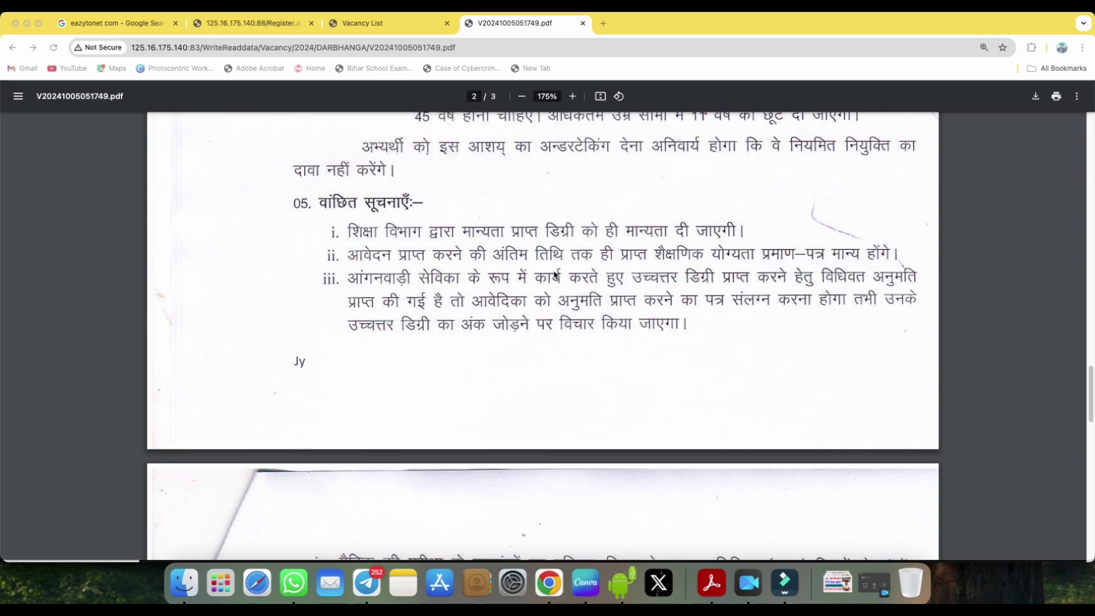
scroll(615, 282, "down", 5)
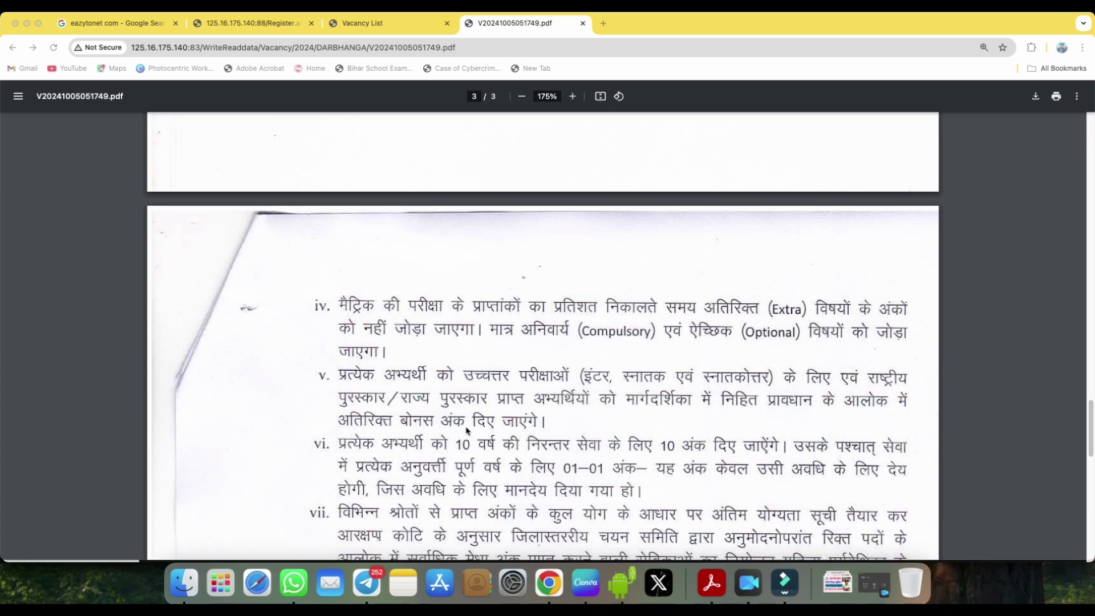
scroll(513, 437, "down", 1)
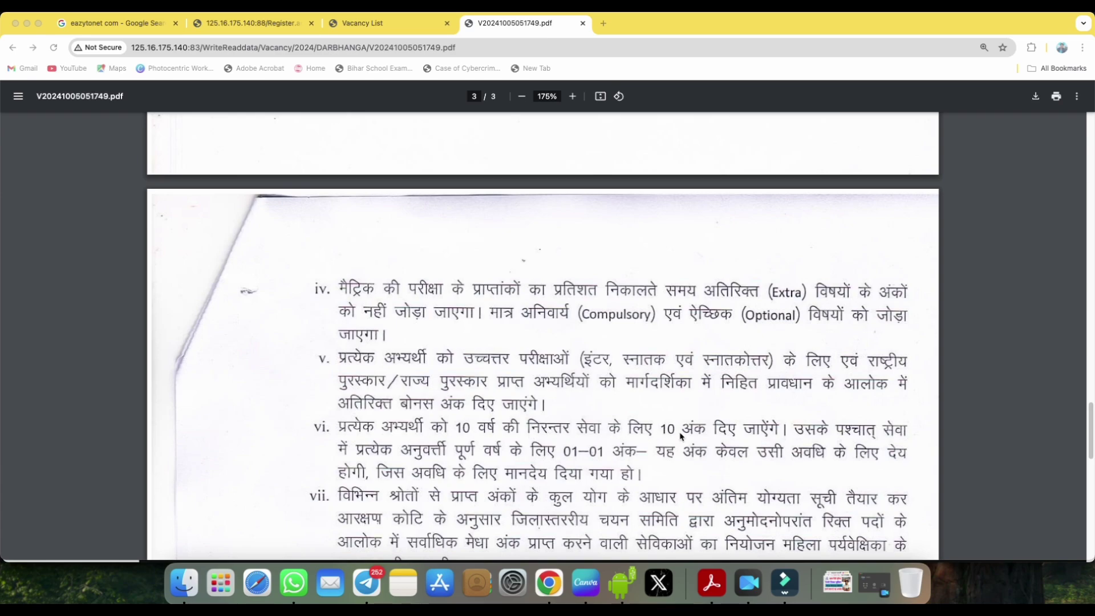
scroll(681, 436, "down", 10)
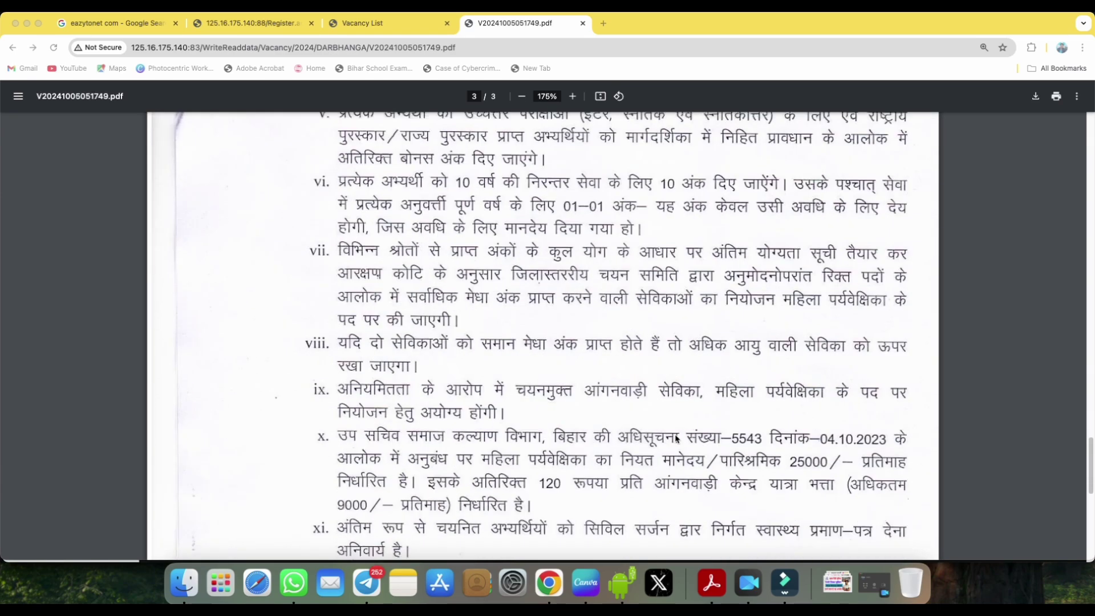
scroll(676, 437, "down", 4)
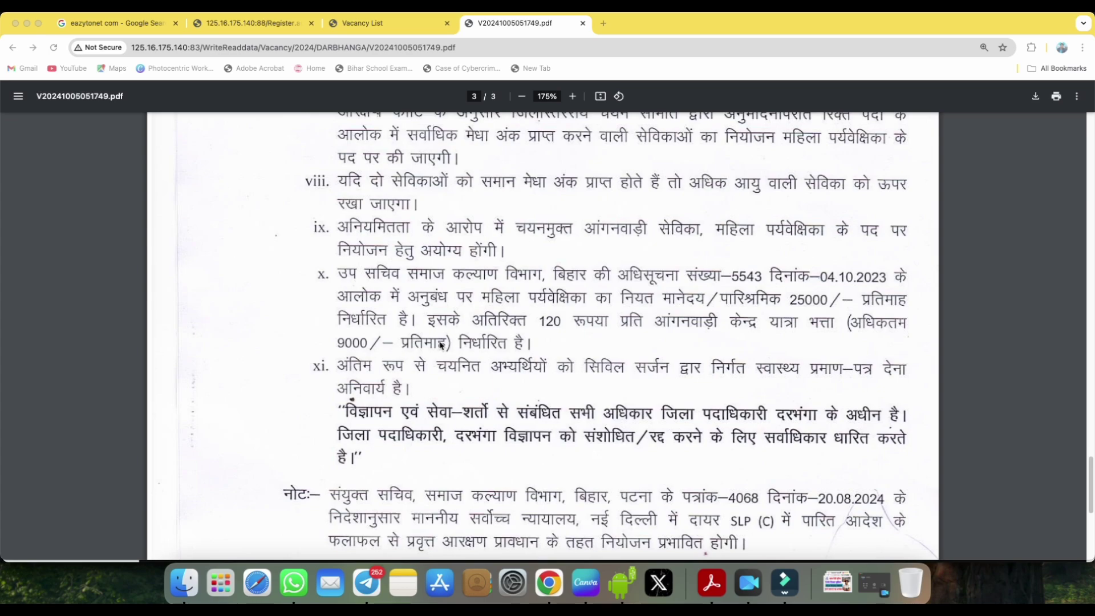
scroll(441, 345, "down", 5)
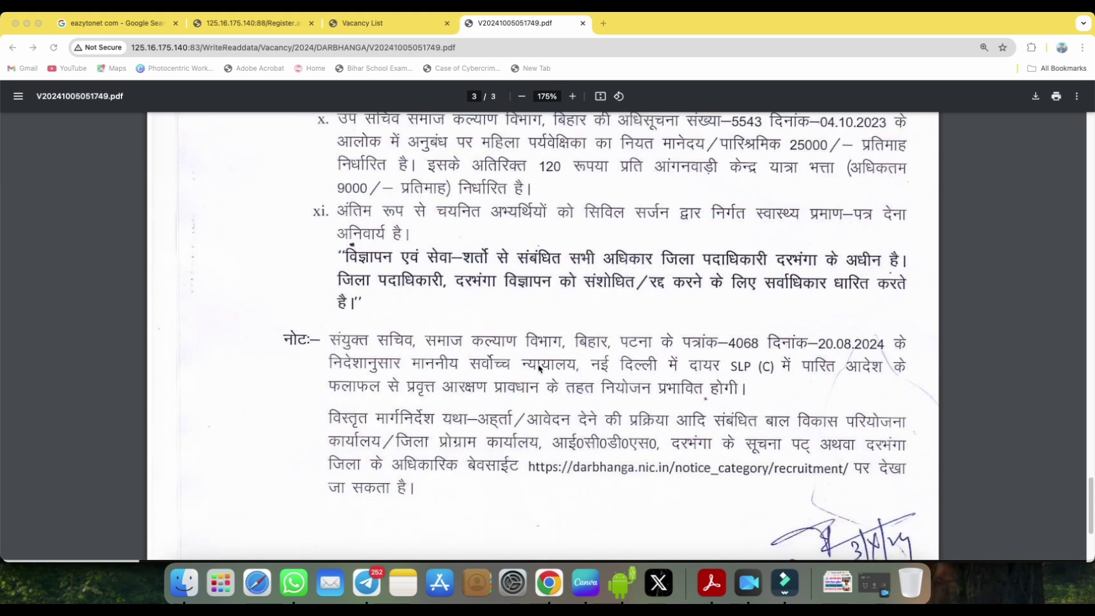
scroll(659, 388, "down", 4)
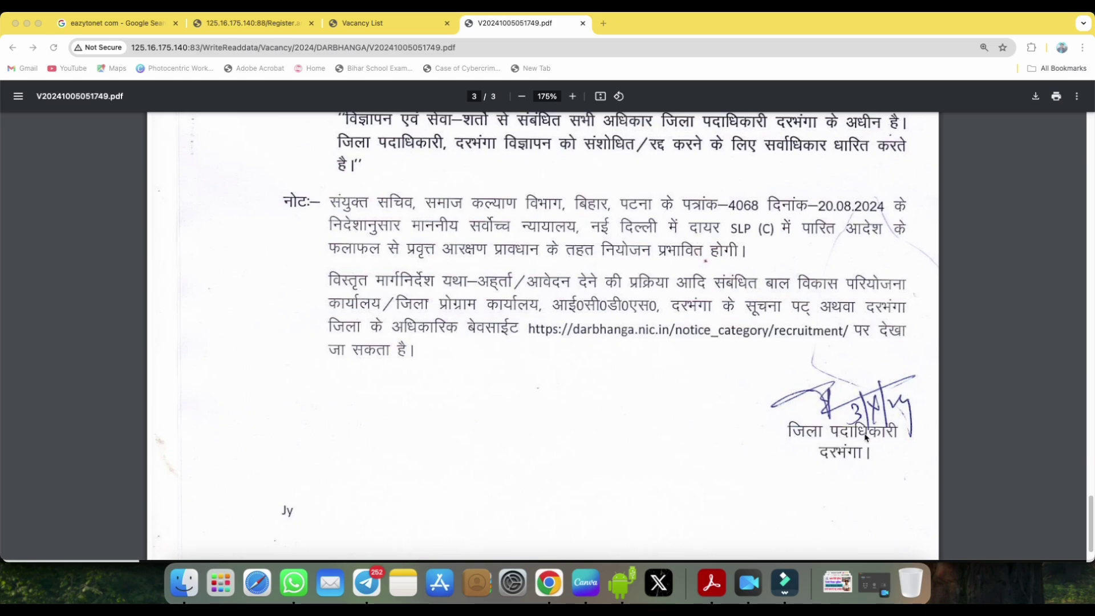
scroll(665, 388, "up", 10)
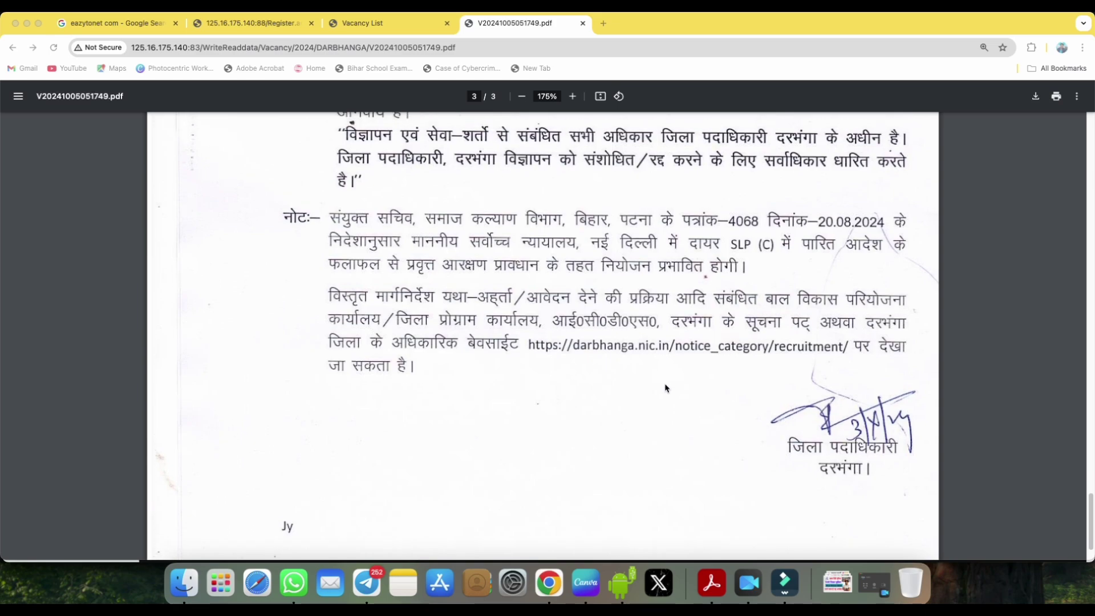
scroll(667, 389, "up", 10)
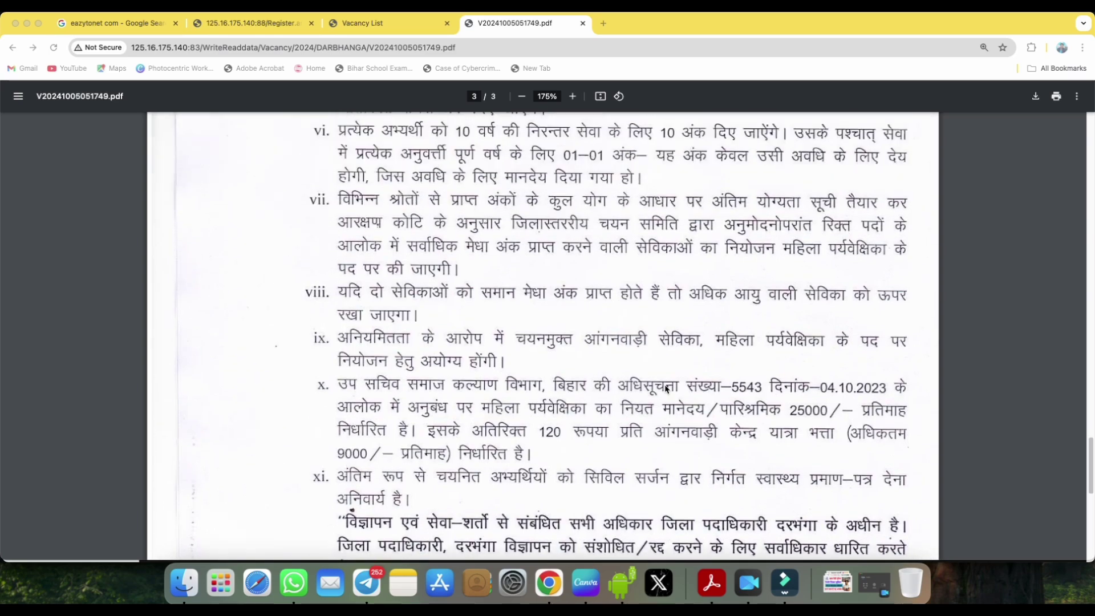
scroll(666, 390, "up", 2)
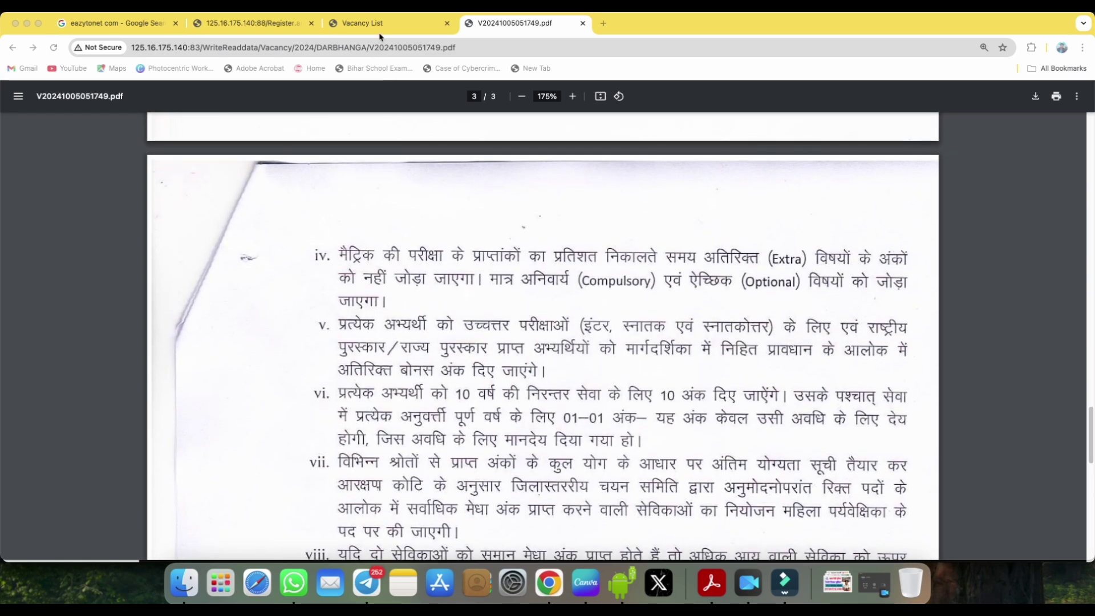
Return to the district vacancy list, then switch to the Google results for "eazytonet com" and open the EazytoNet website.
left_click(380, 27)
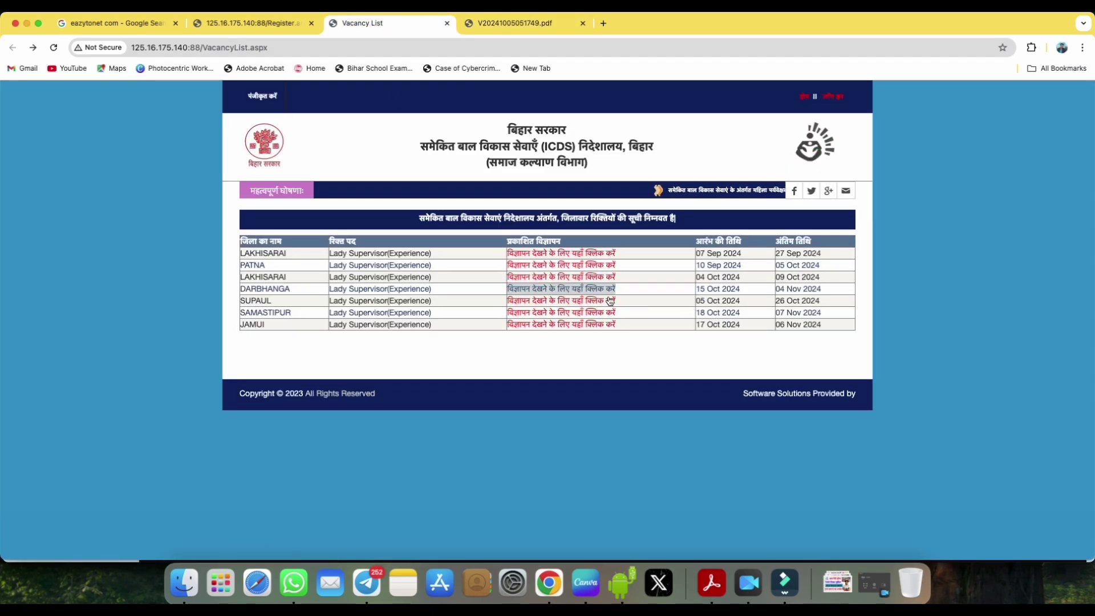
left_click(163, 24)
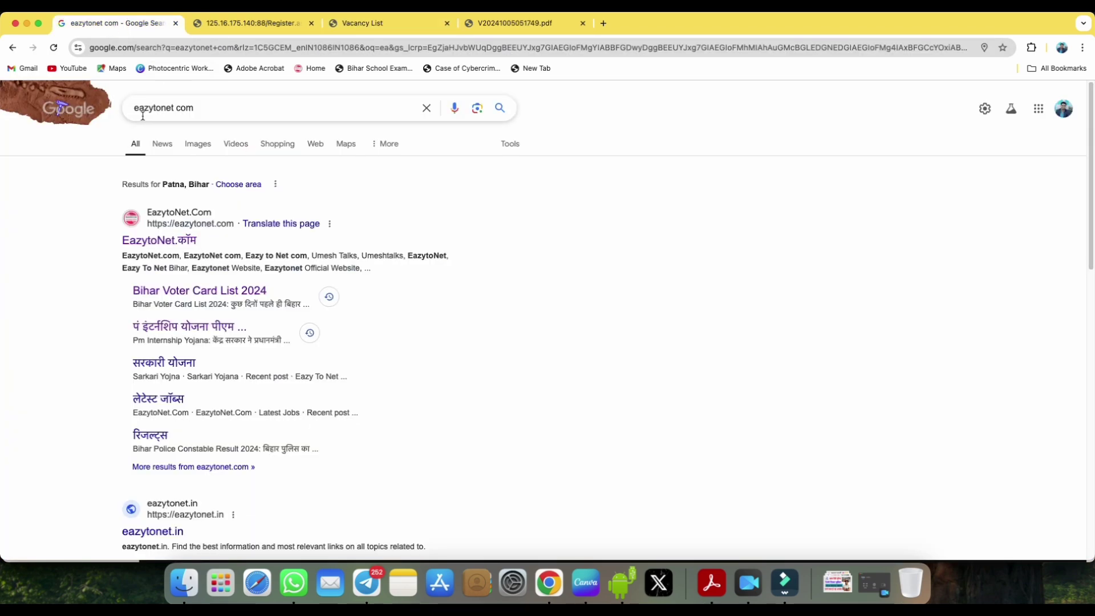
left_click_drag(135, 107, 187, 110)
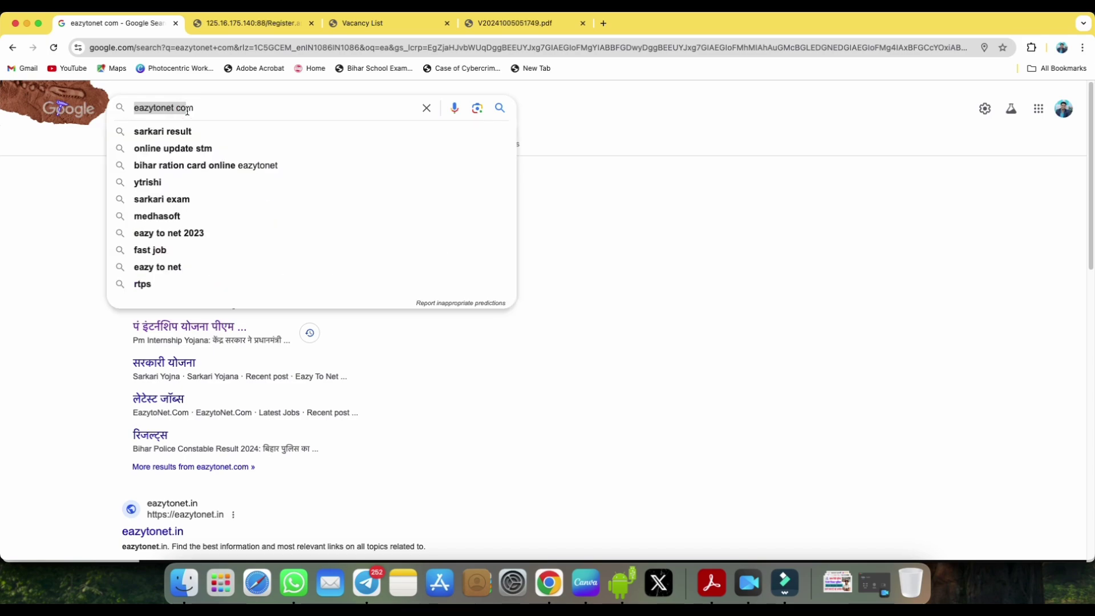
left_click(539, 144)
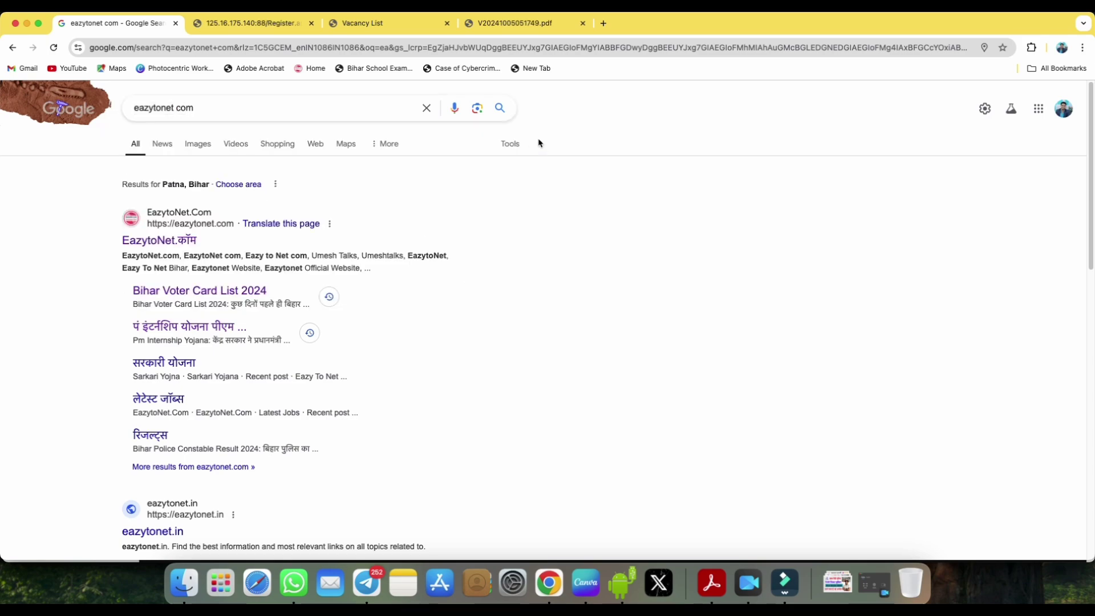
left_click(176, 241)
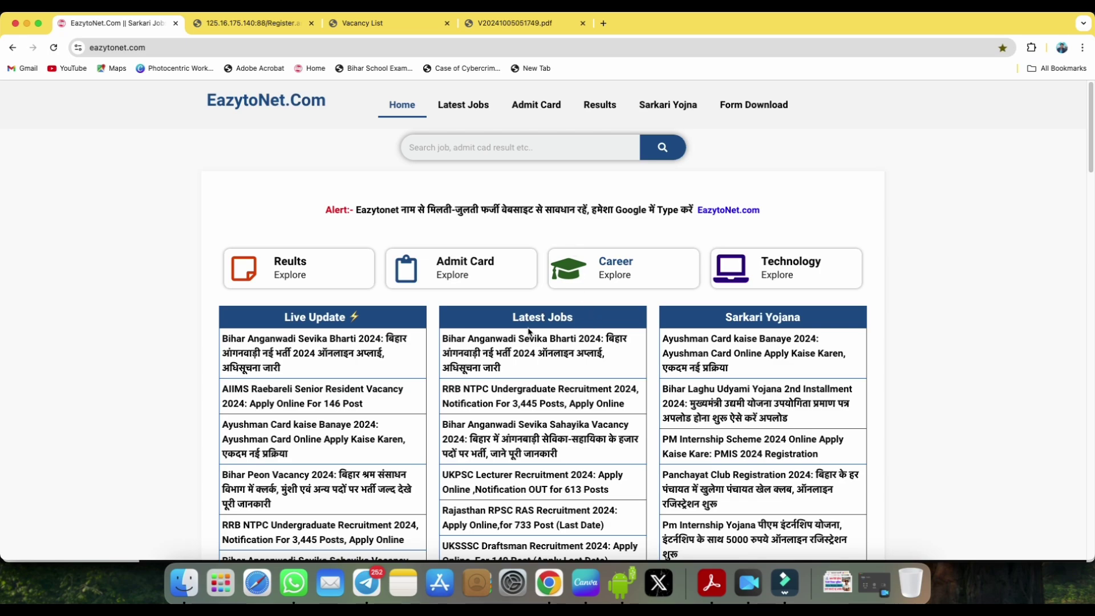
Open the Bihar Anganwadi Sevika Bharti 2024 article from Latest Jobs and go to its Important Links table.
left_click_drag(514, 319, 573, 320)
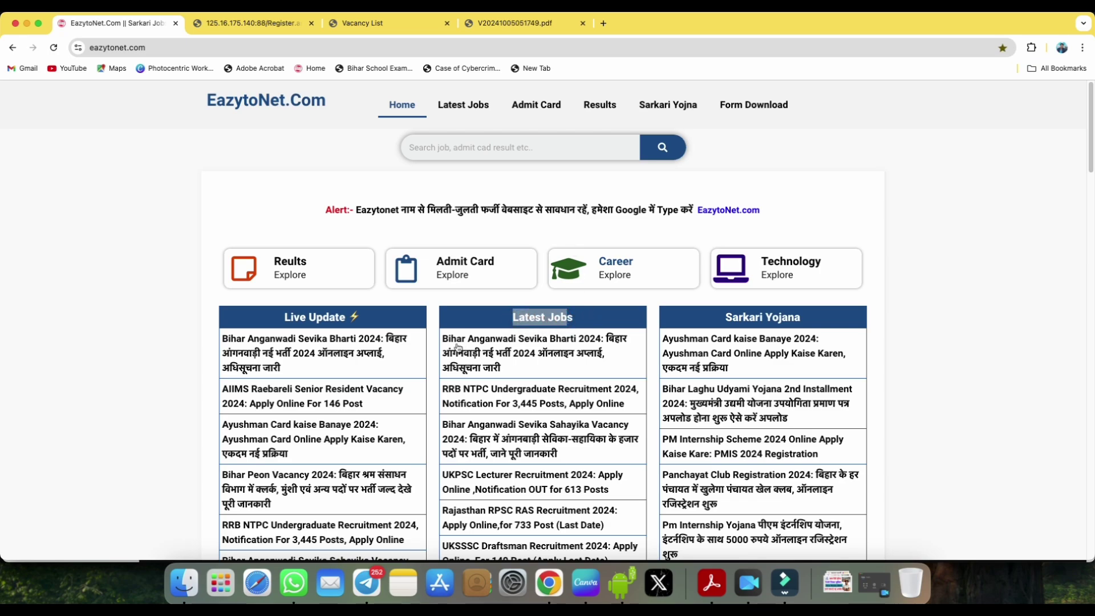
left_click(572, 342)
scroll(494, 344, "down", 8)
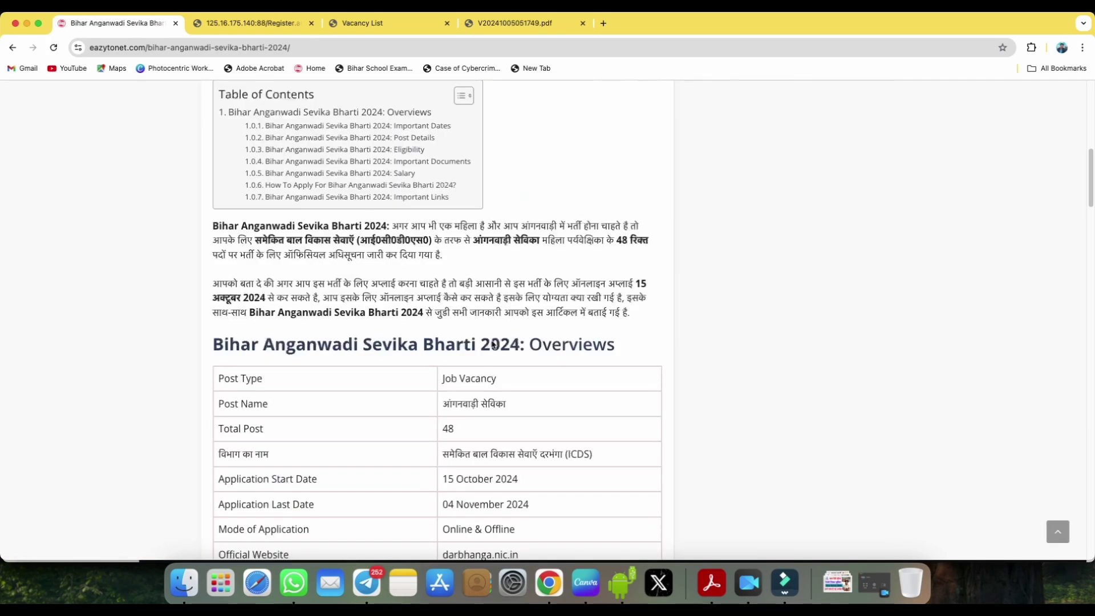
scroll(494, 344, "down", 15)
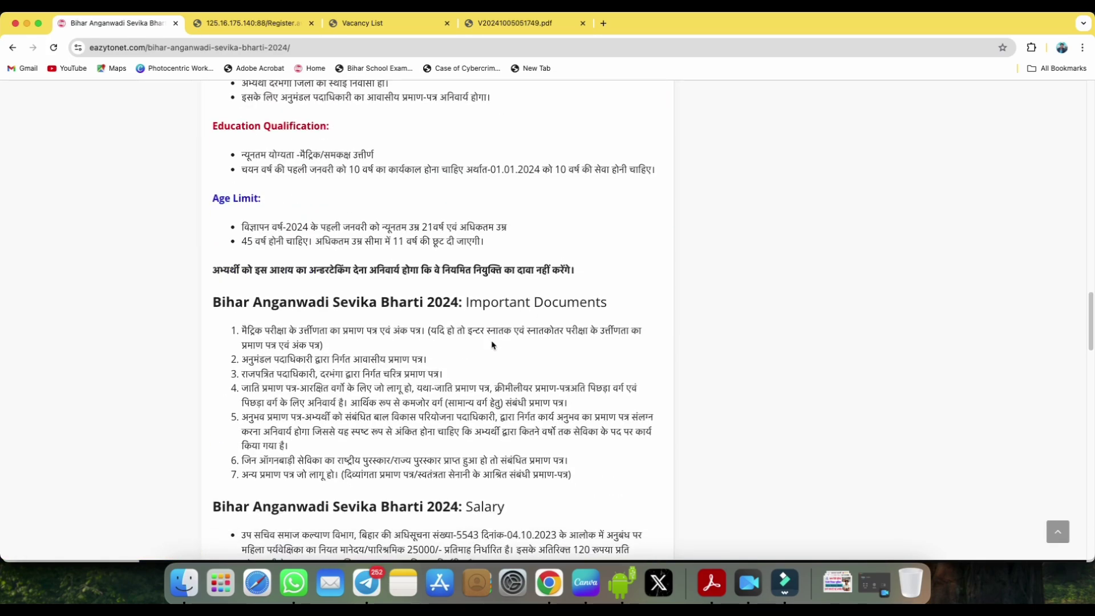
scroll(492, 345, "down", 10)
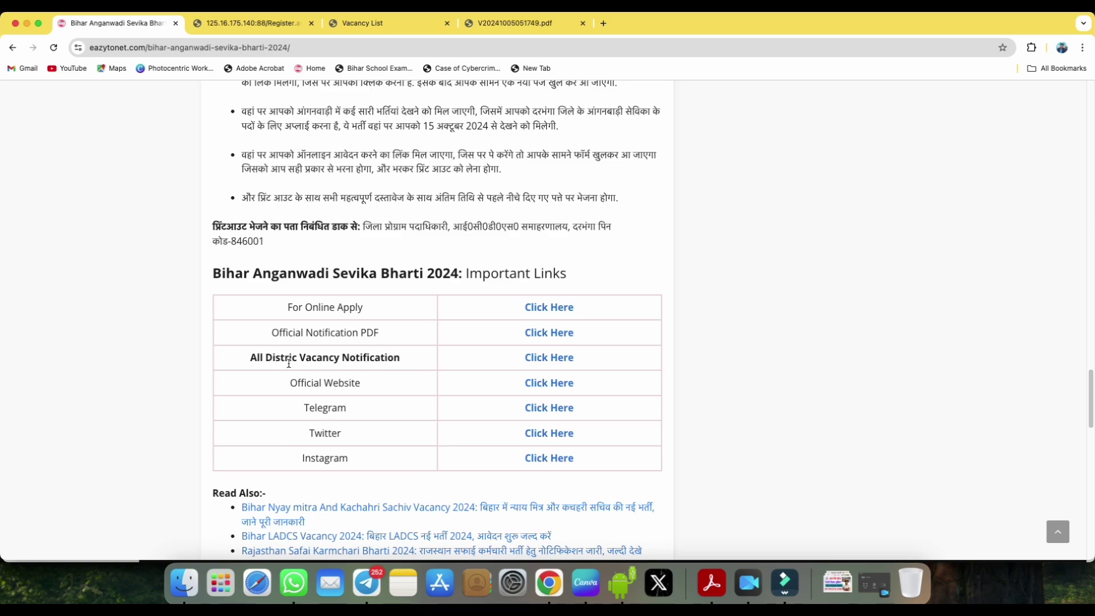
View the vacancy list through the article's All District Vacancy Notification link, then return to the article.
left_click_drag(255, 358, 403, 358)
left_click(534, 358)
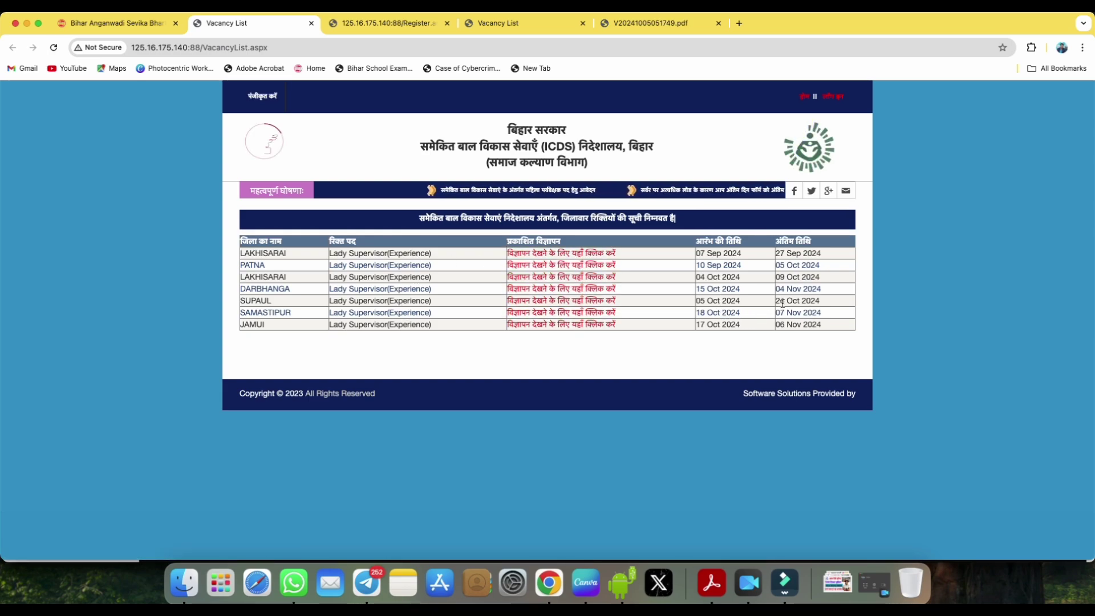
left_click(146, 27)
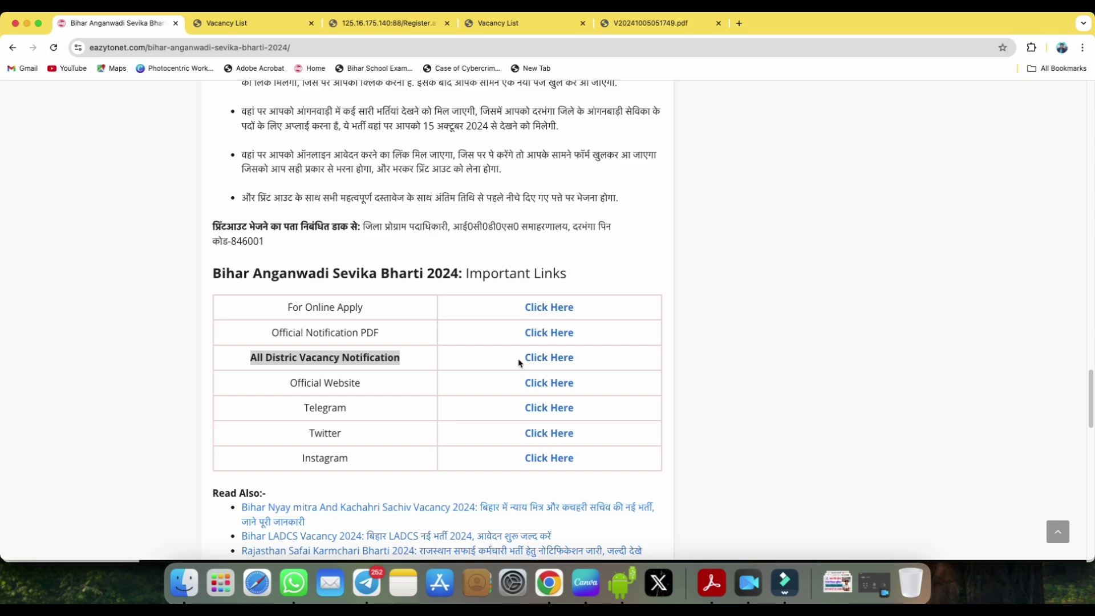
Open the For Online Apply form and select advertisement 01/2024 (DARBHANGA) and the post Lady Supervisor(Experience).
left_click_drag(288, 312, 377, 308)
left_click(551, 308)
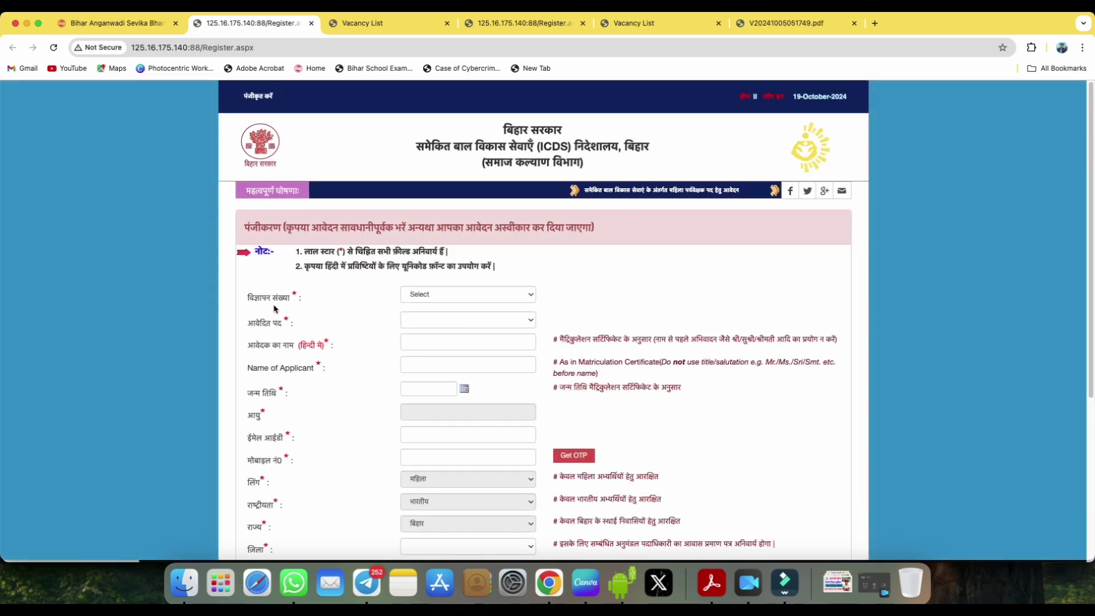
left_click(420, 295)
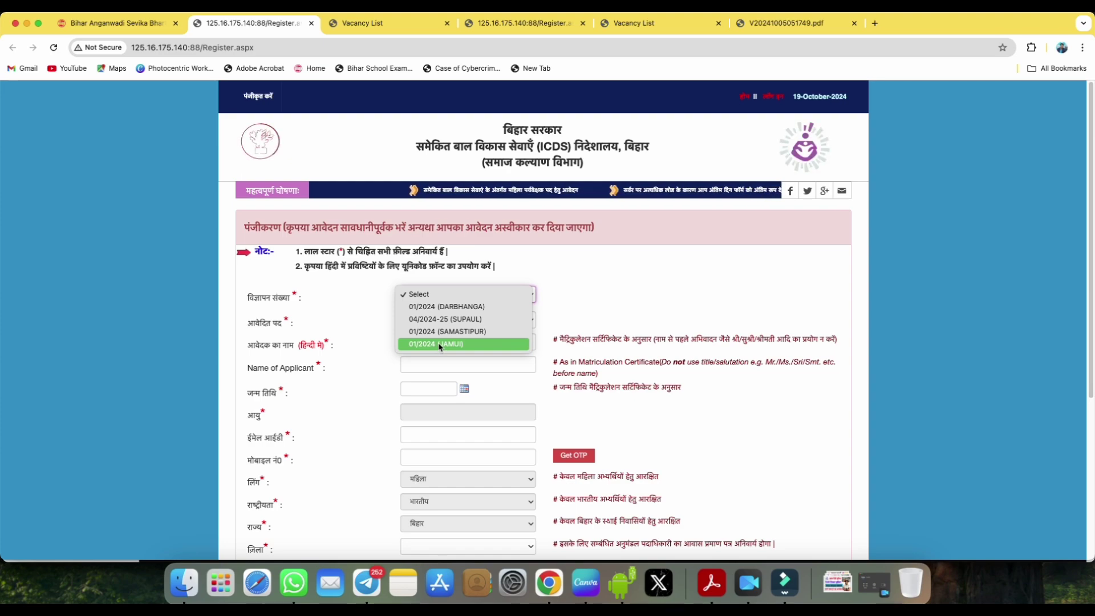
left_click(454, 309)
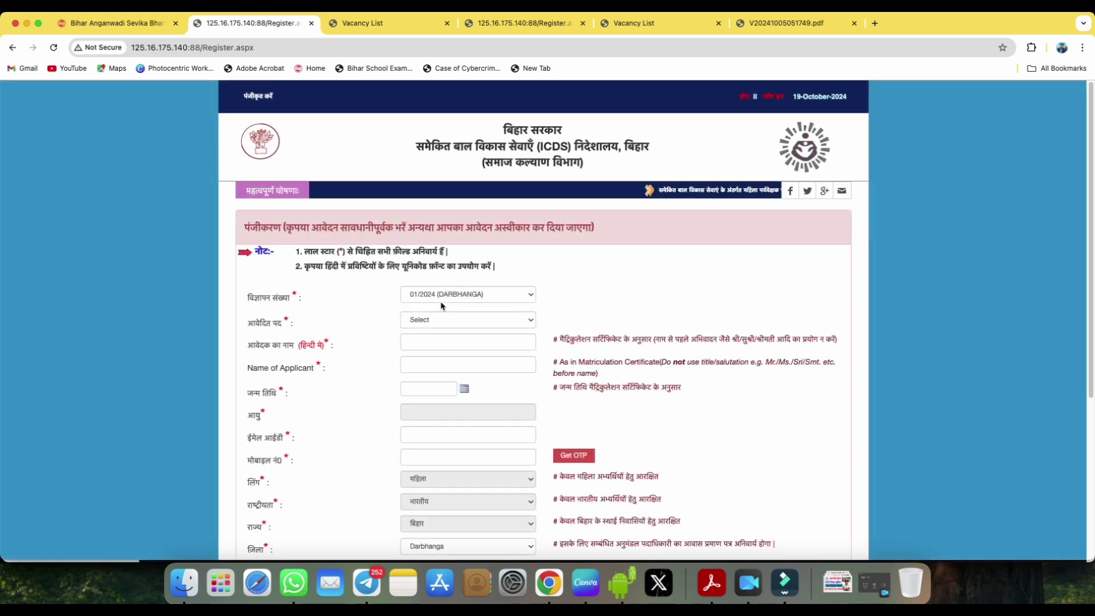
left_click(441, 320)
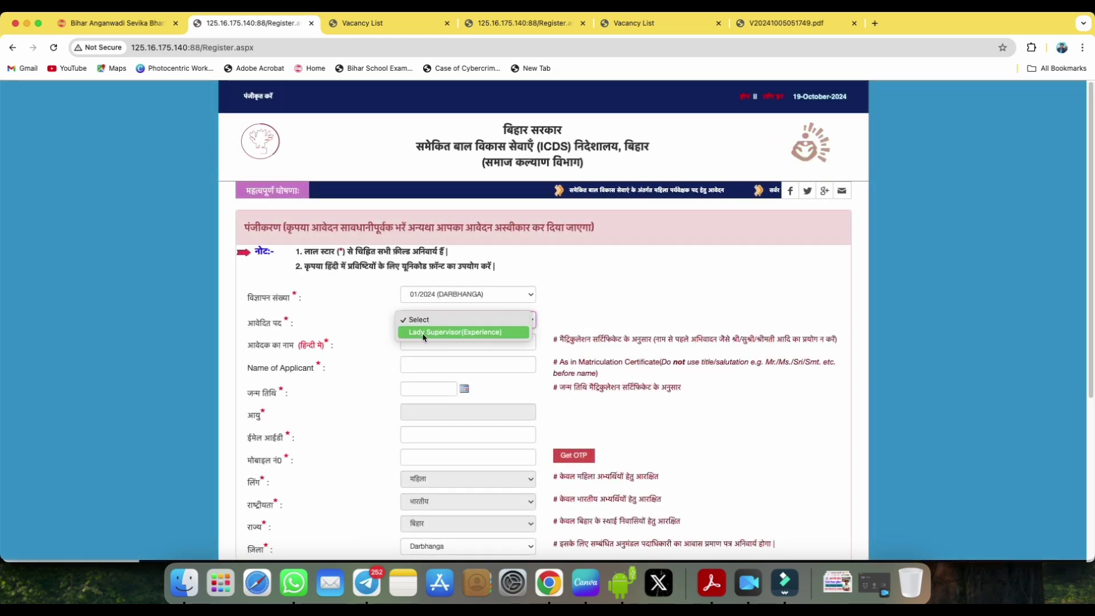
left_click(444, 333)
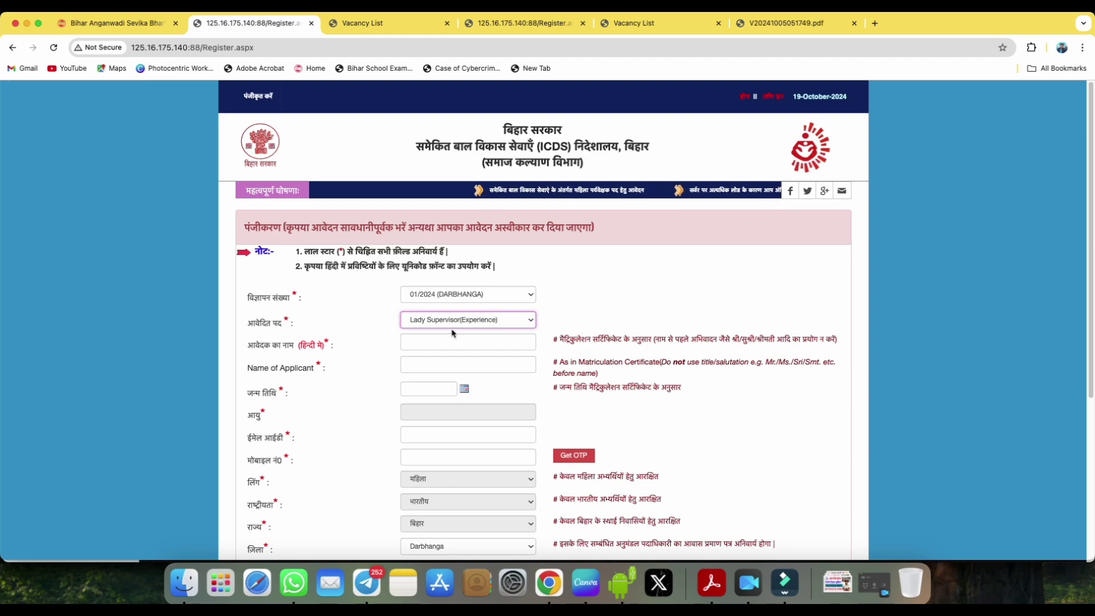
Fill in the applicant's date of birth on the registration form using the calendar.
left_click_drag(247, 346, 329, 347)
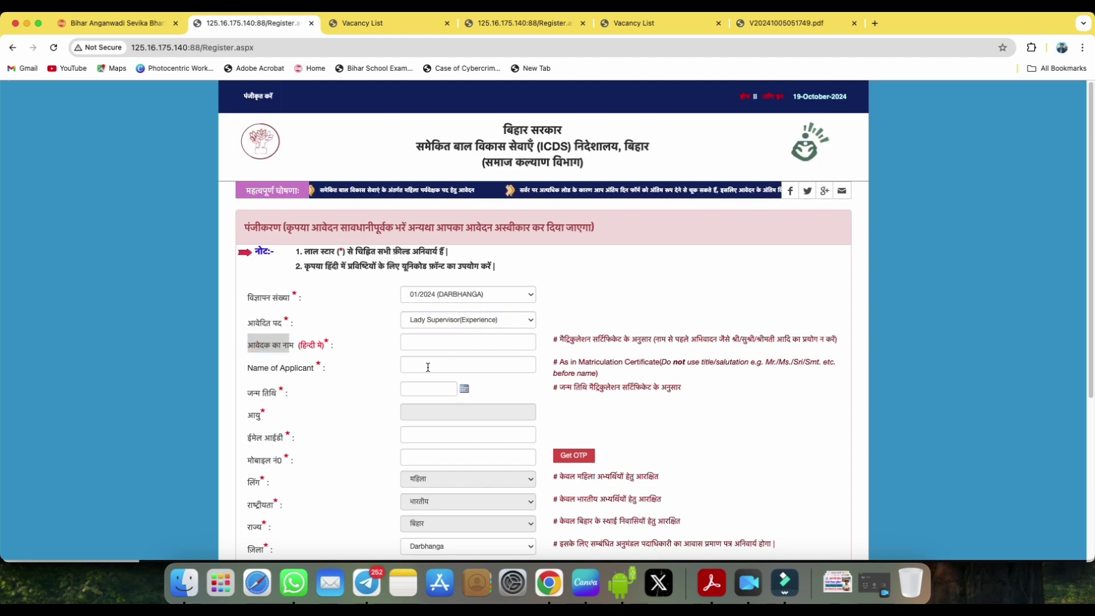
scroll(456, 373, "down", 1)
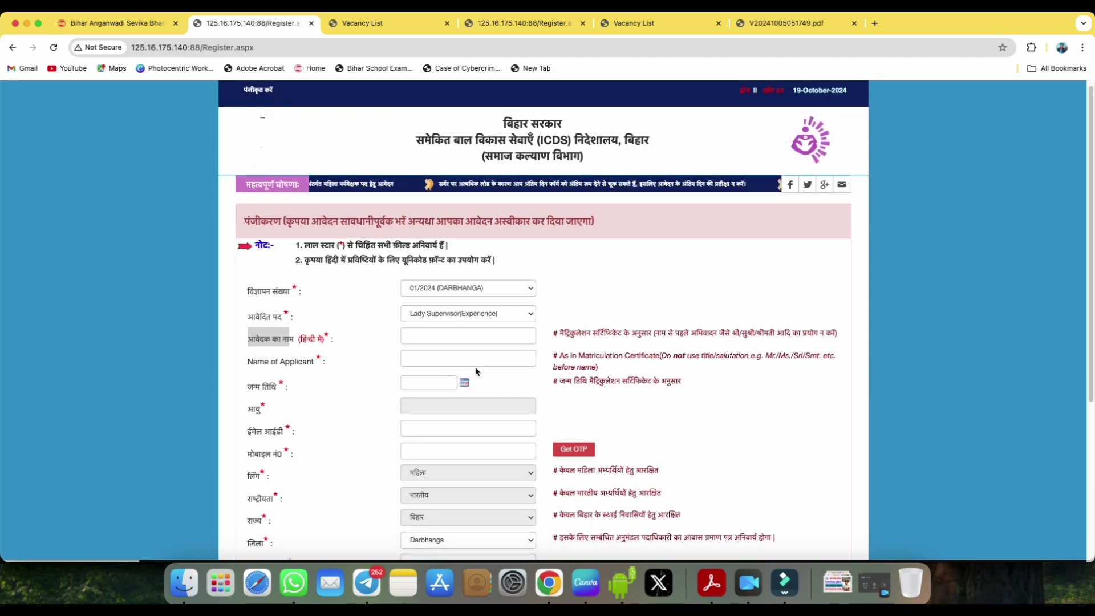
left_click(465, 382)
left_click(470, 400)
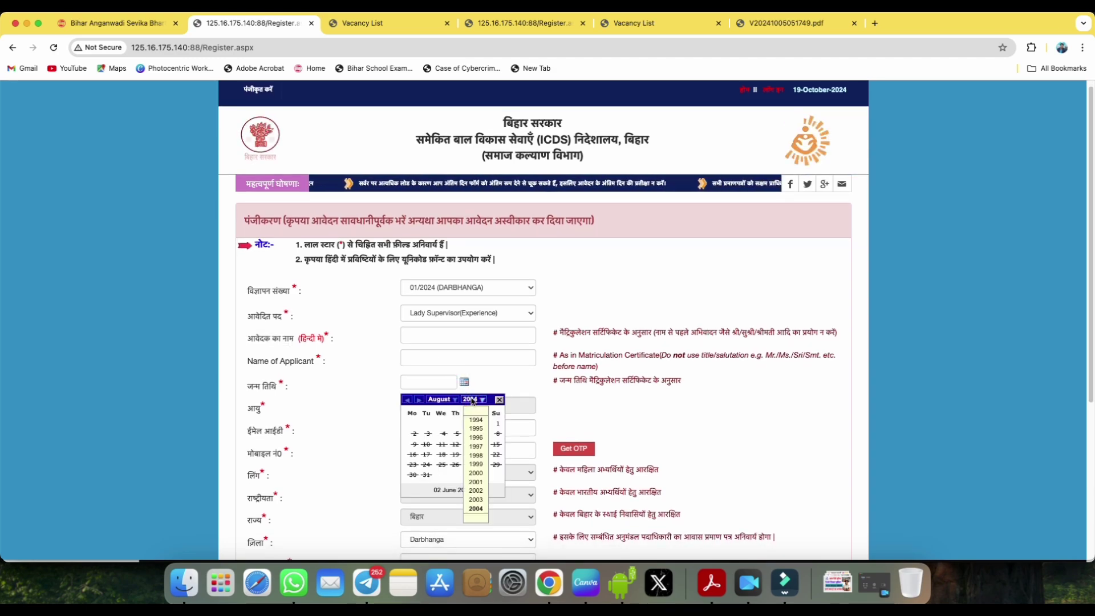
left_click(478, 422)
left_click(470, 423)
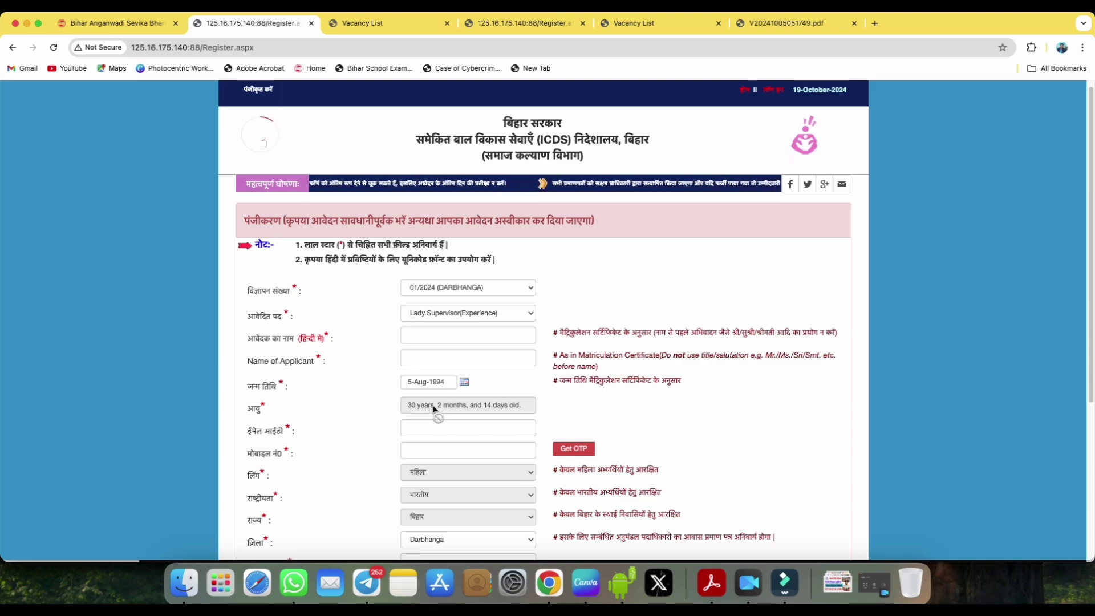
Examine the remaining registration fields down to the Aadhaar consent and Register option, and recheck the district vacancy list.
scroll(480, 405, "down", 5)
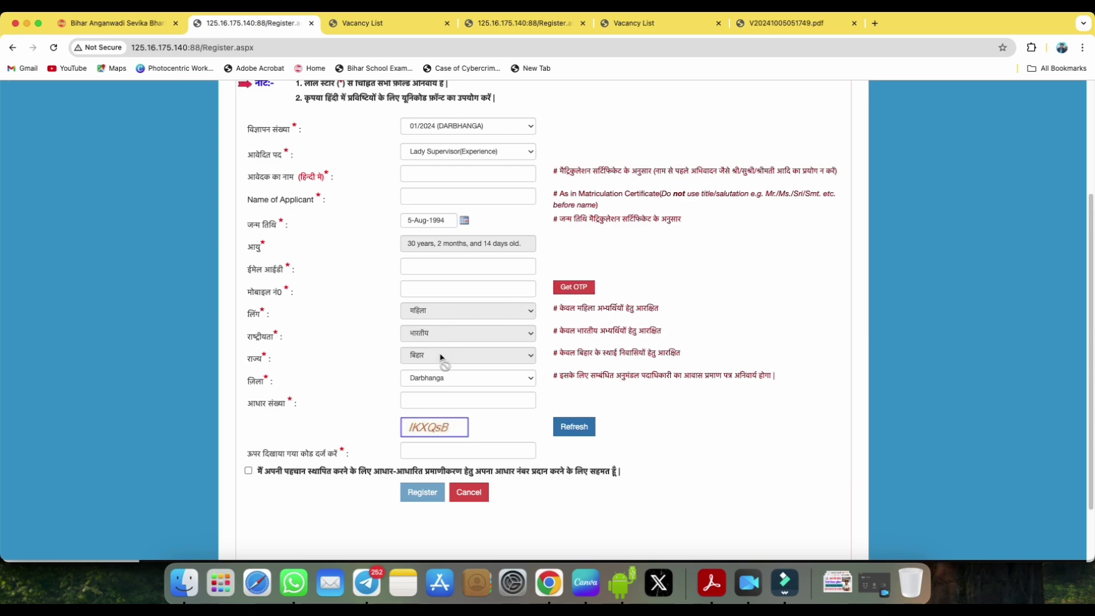
scroll(451, 371, "down", 1)
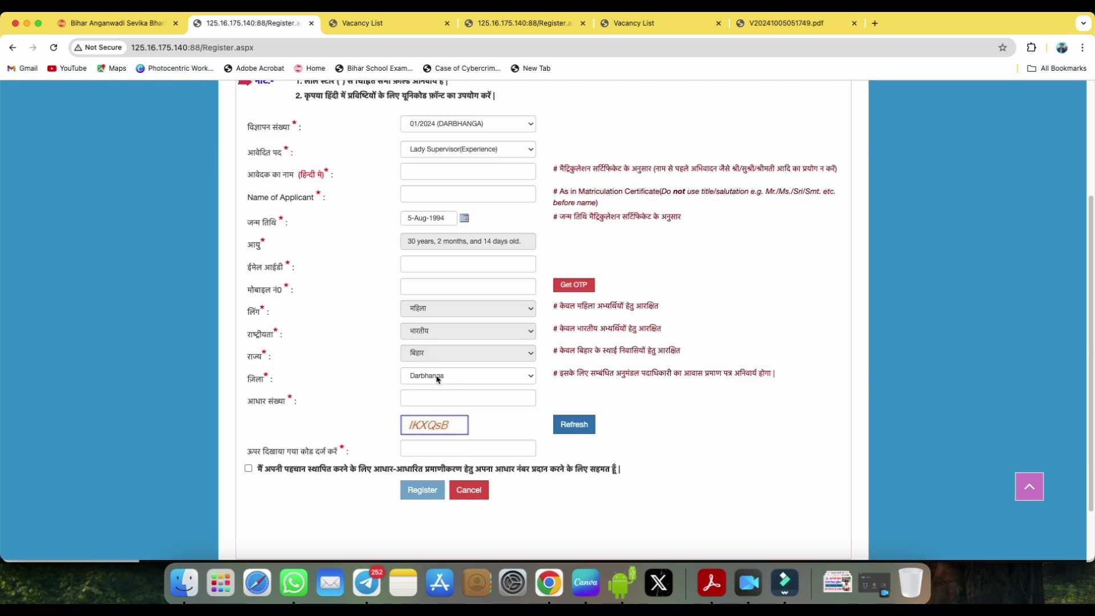
left_click(502, 26)
left_click(390, 31)
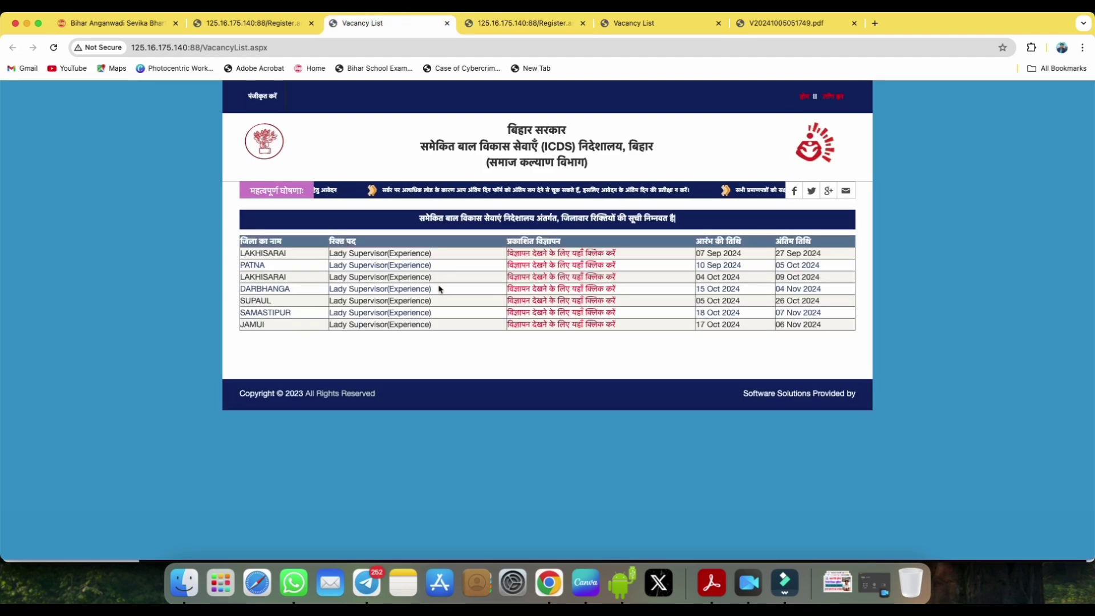
left_click(274, 26)
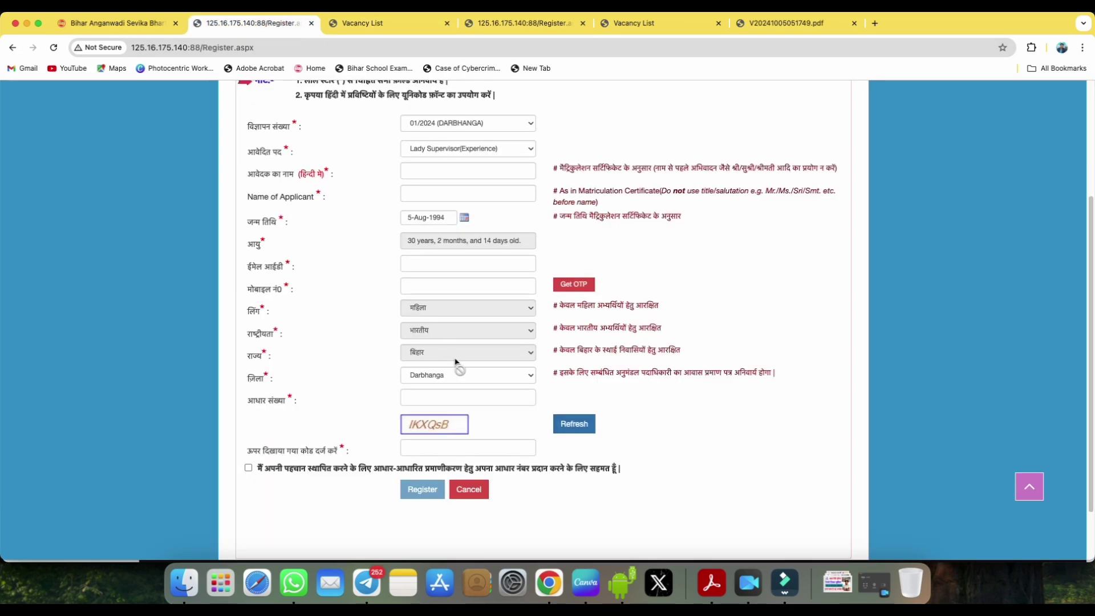
scroll(453, 362, "down", 3)
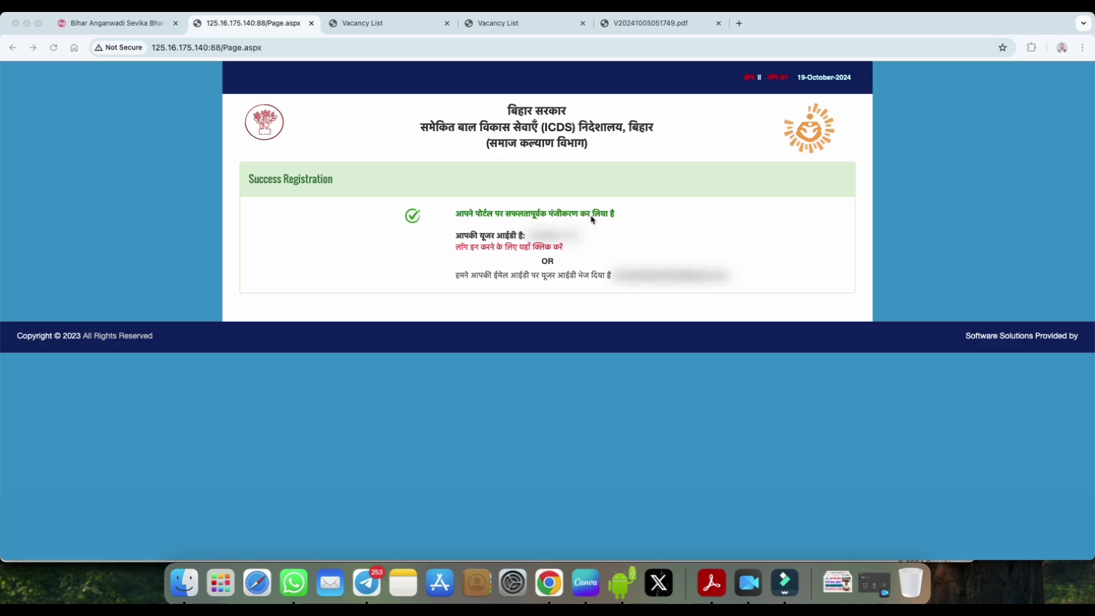
Open the login page from the registration confirmation and log in with the user ID, OTP and captcha.
left_click(527, 247)
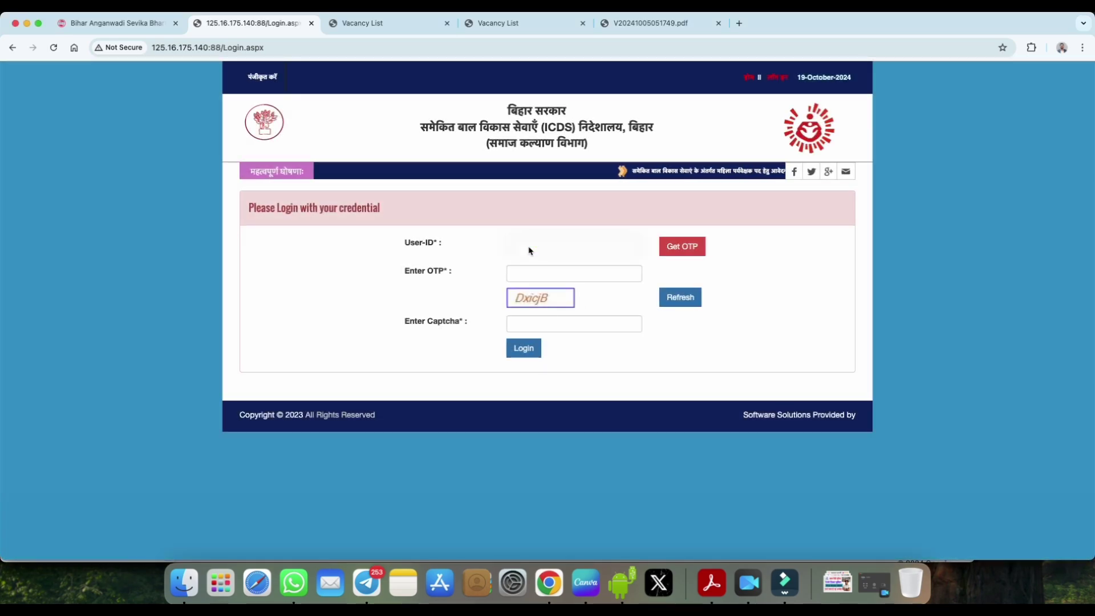
left_click_drag(405, 243, 444, 248)
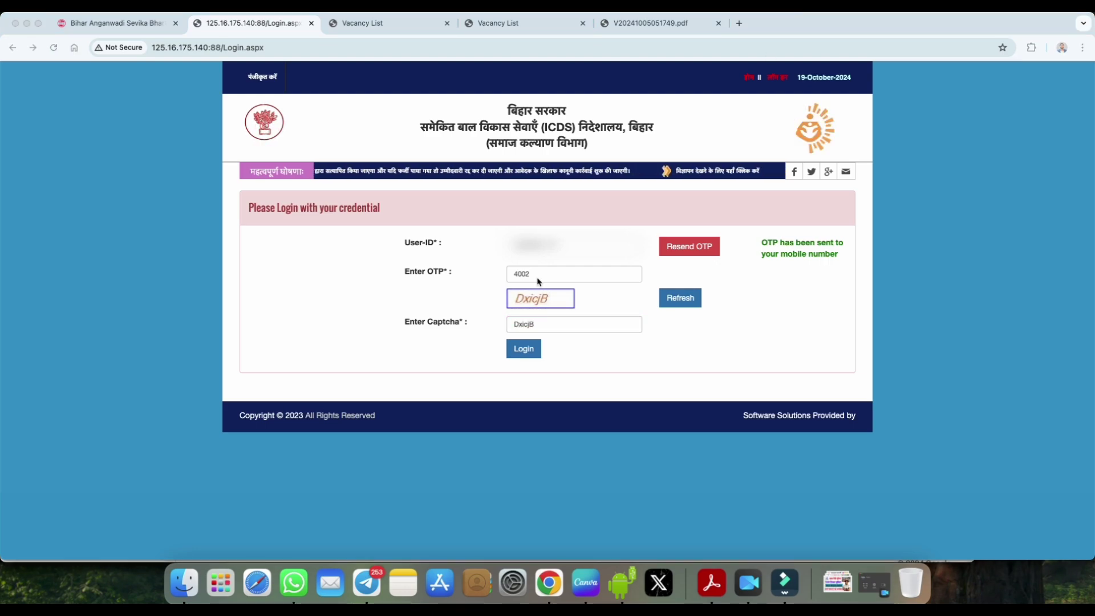
left_click(527, 351)
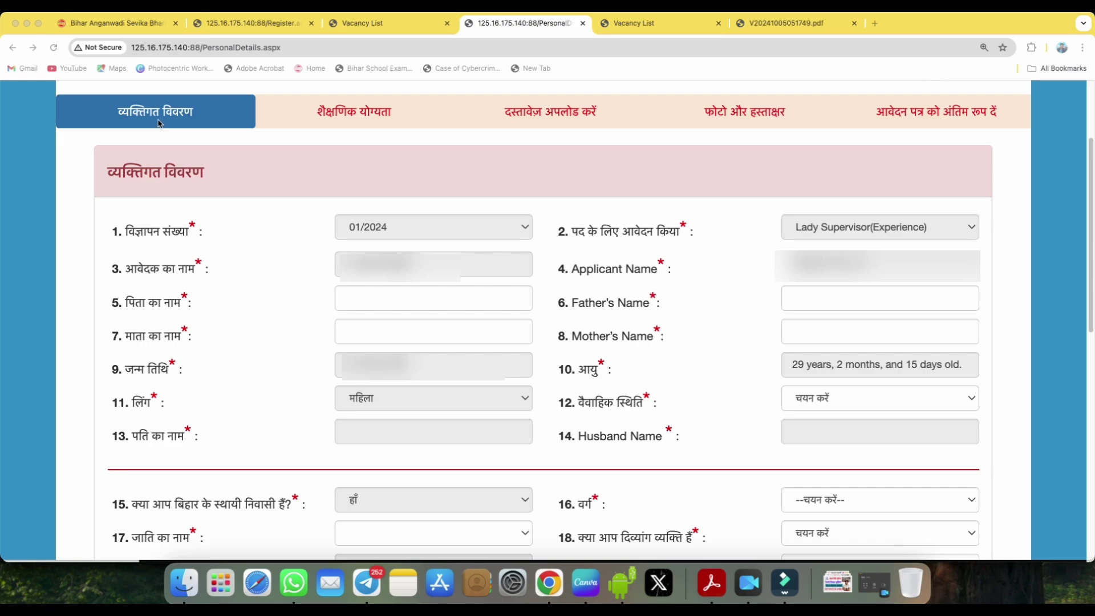
Check the father's name field in the personal details and set the marital status to विवाहित.
left_click(359, 117)
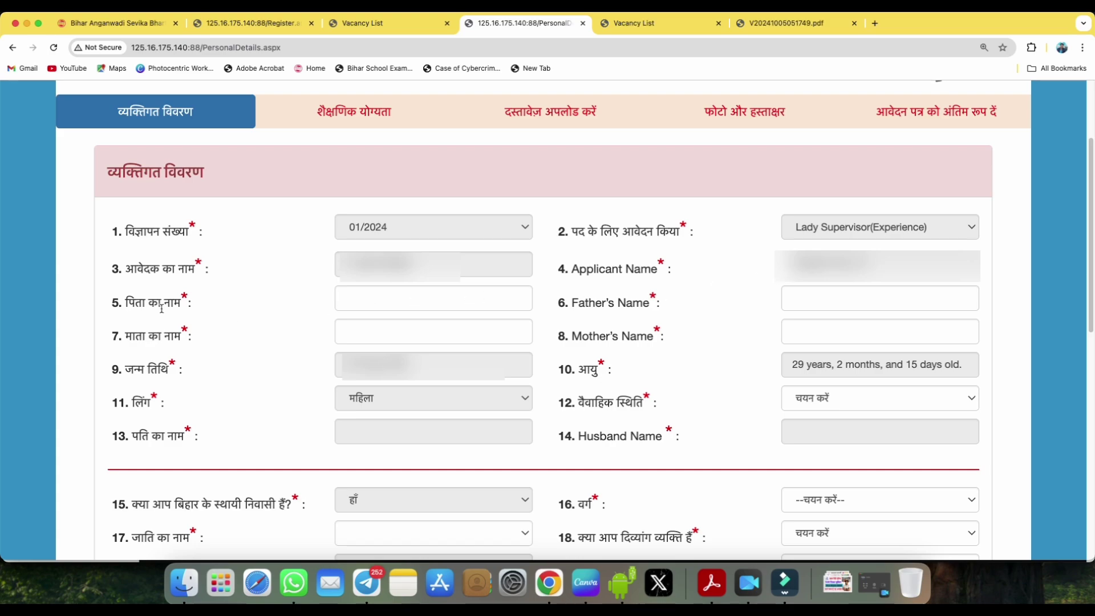
left_click_drag(127, 302, 176, 303)
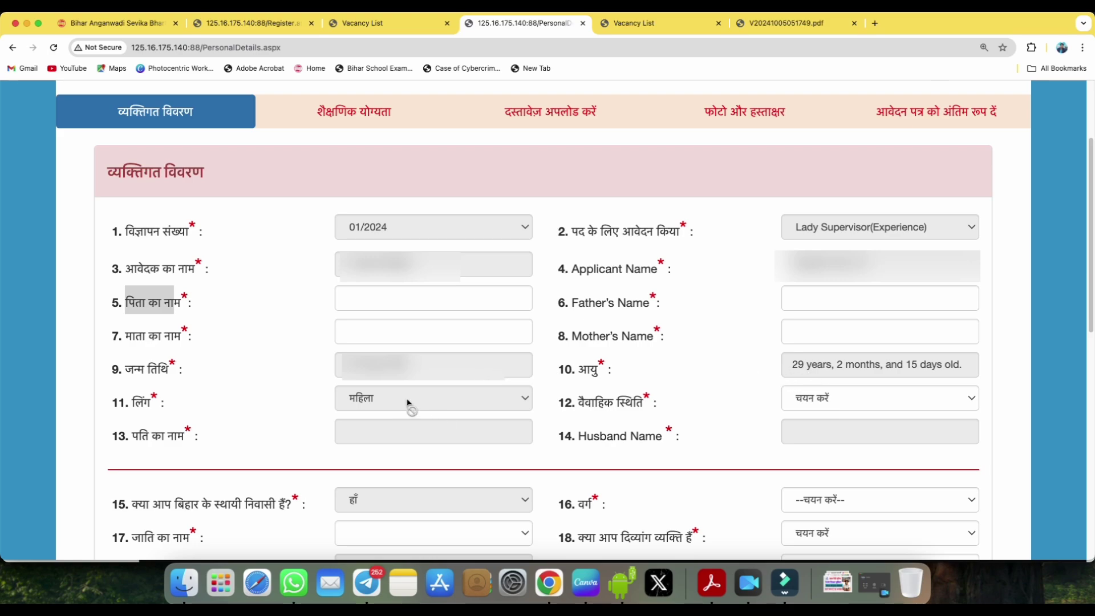
left_click_drag(580, 403, 647, 403)
left_click(827, 401)
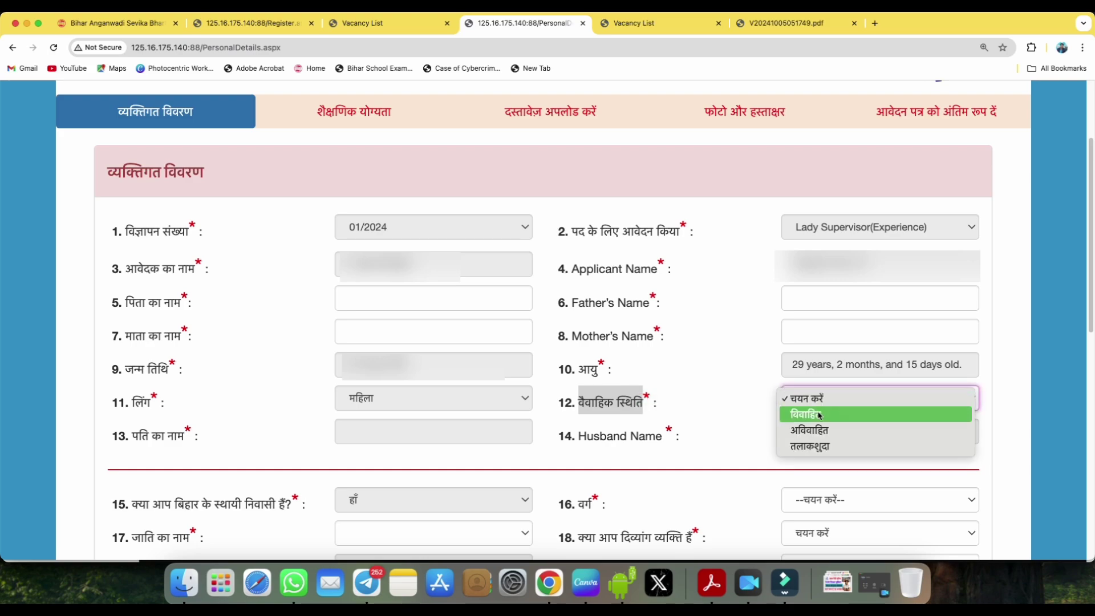
left_click(819, 415)
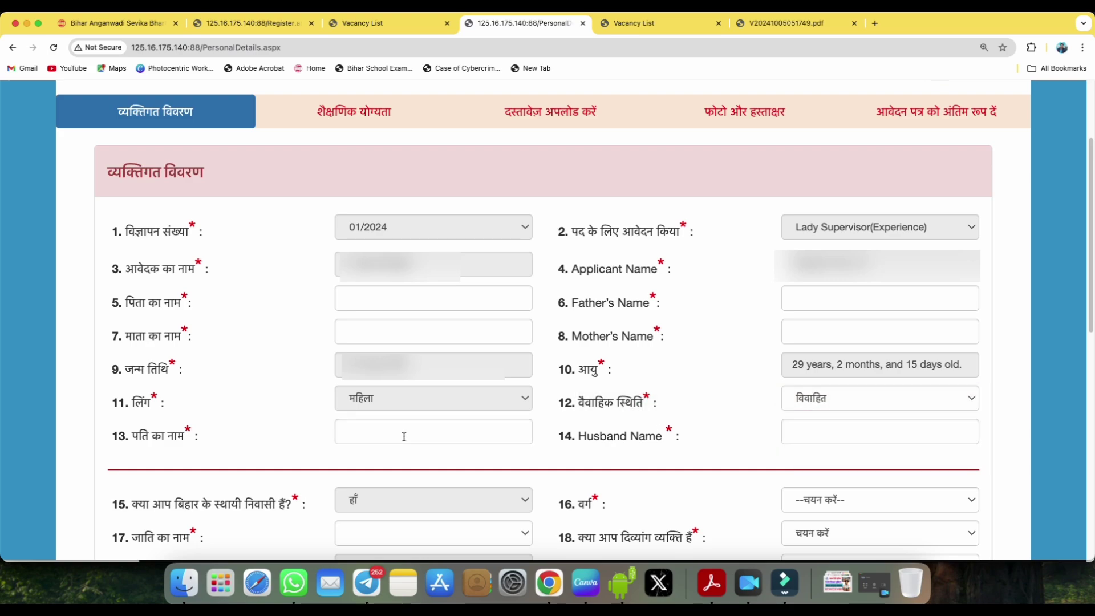
Check the Husband Name field and change the marital status to अविवाहित.
left_click_drag(581, 437, 706, 438)
left_click(813, 404)
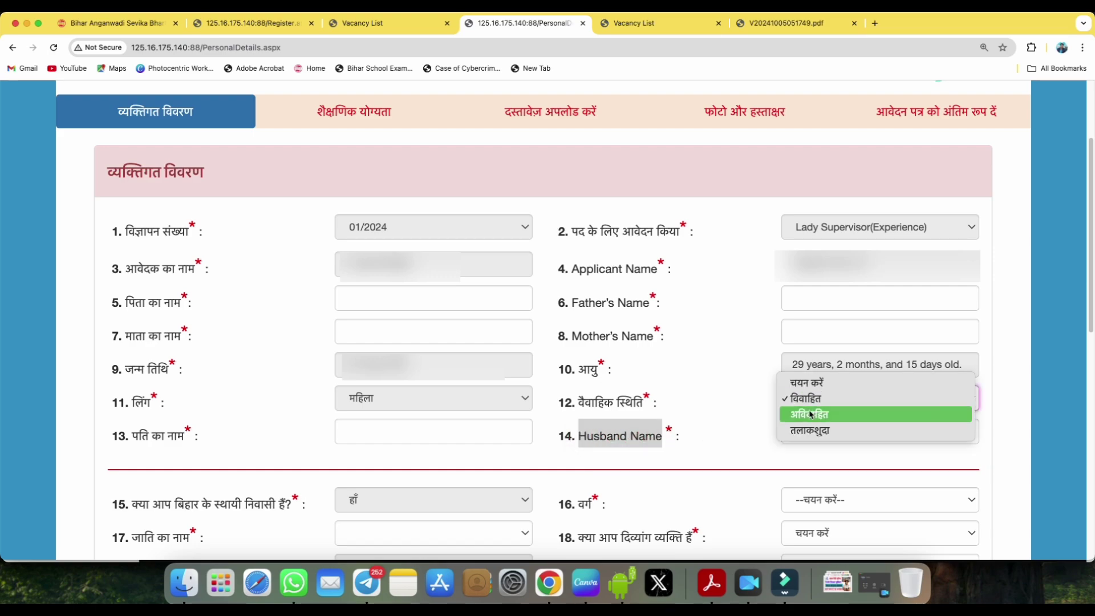
left_click(811, 415)
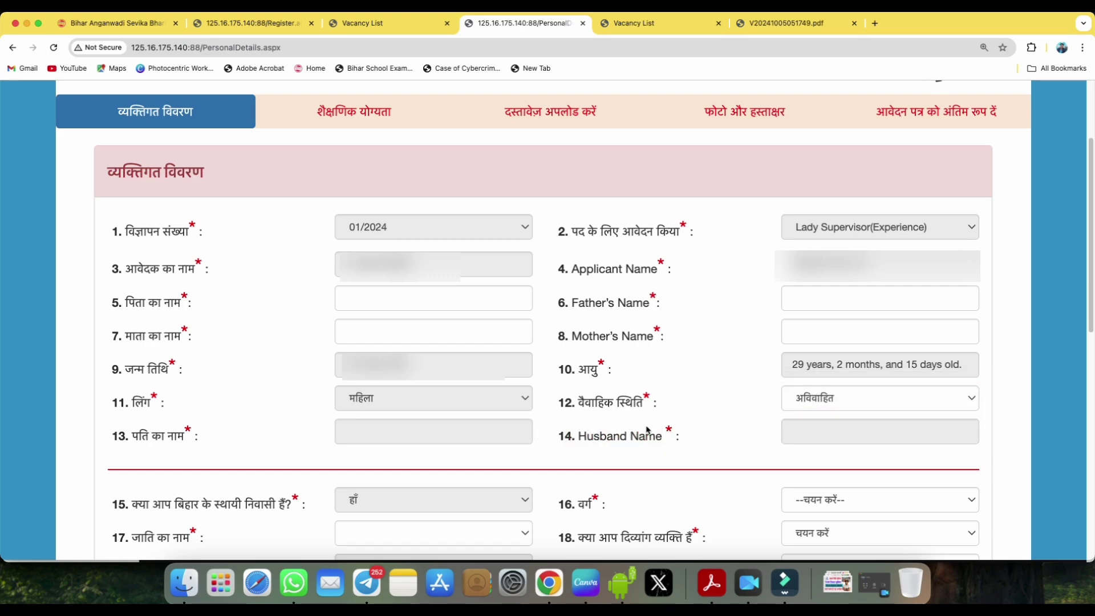
Set the category (वर्ग) to पिछड़ा वर्ग (BC-II) and the caste name (जाति का नाम) to कमार (लोहार).
scroll(709, 425, "down", 5)
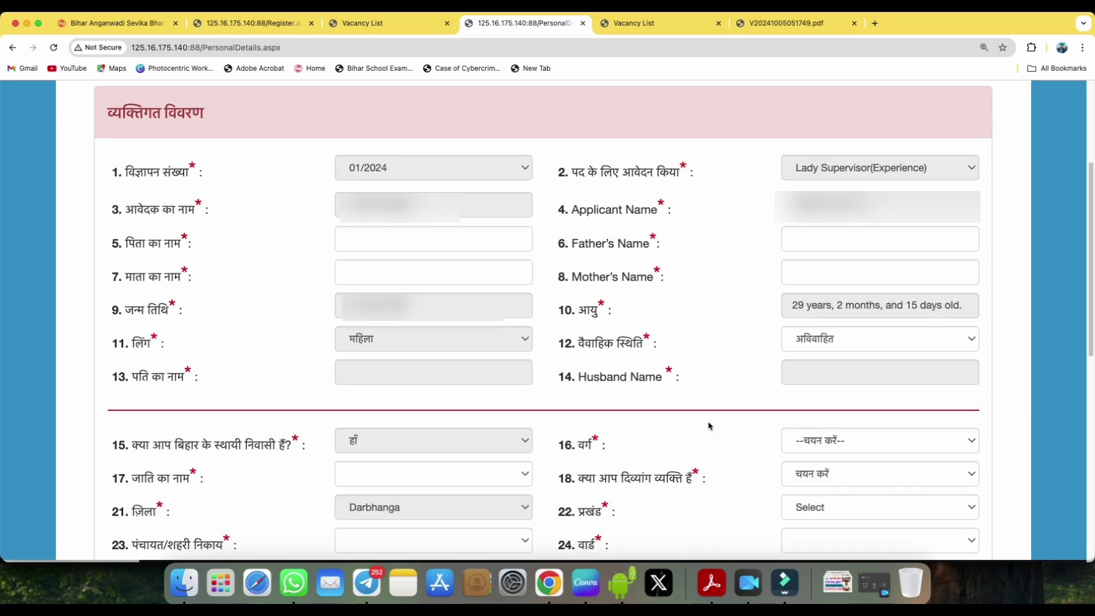
scroll(709, 426, "down", 3)
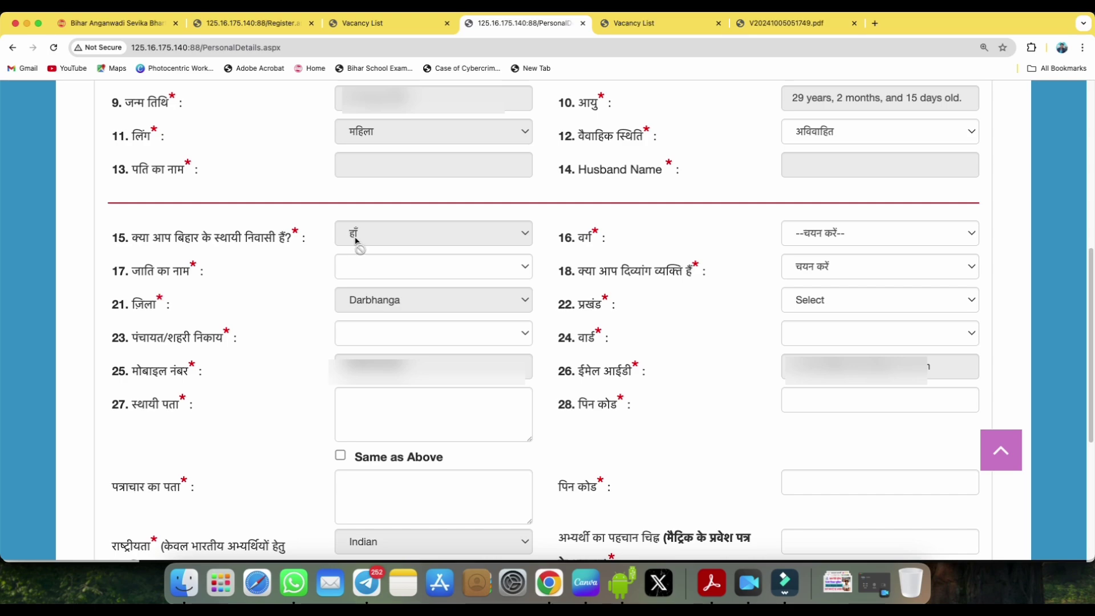
double_click(585, 238)
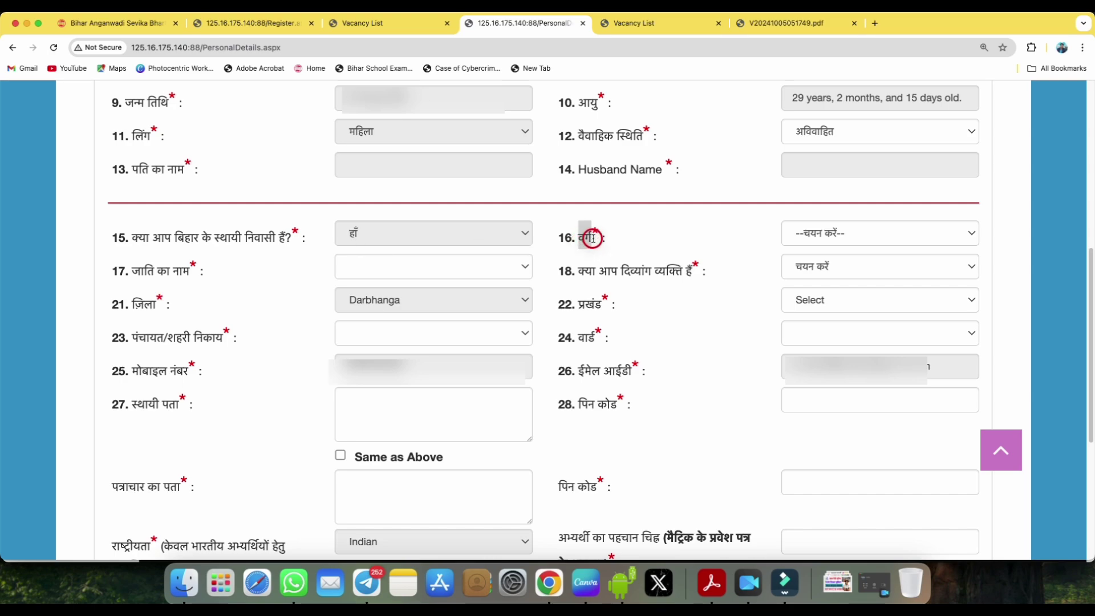
left_click(860, 233)
left_click(843, 296)
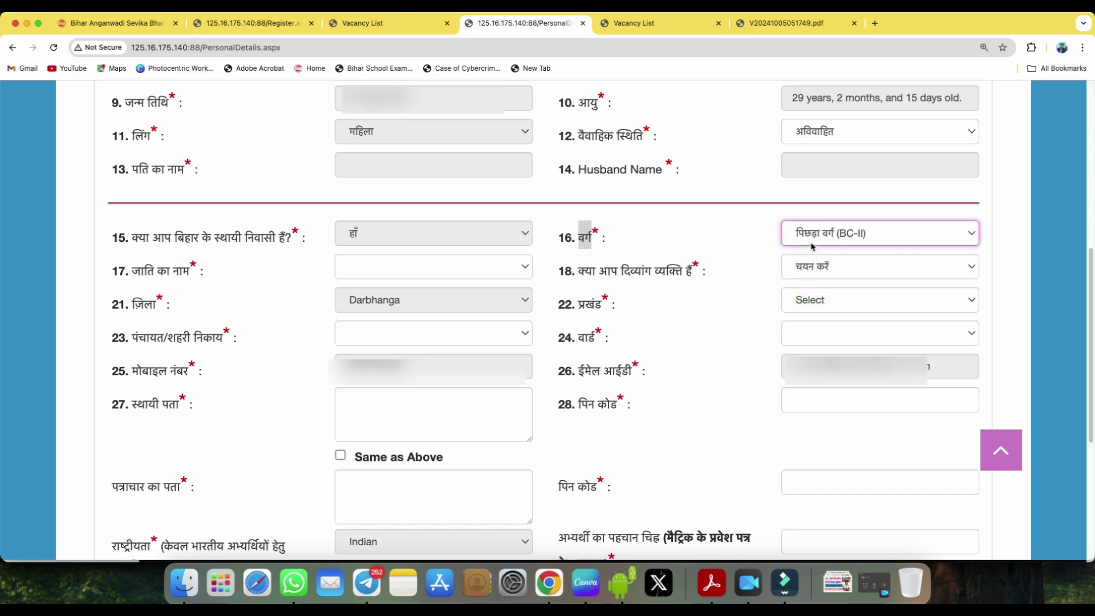
left_click(366, 270)
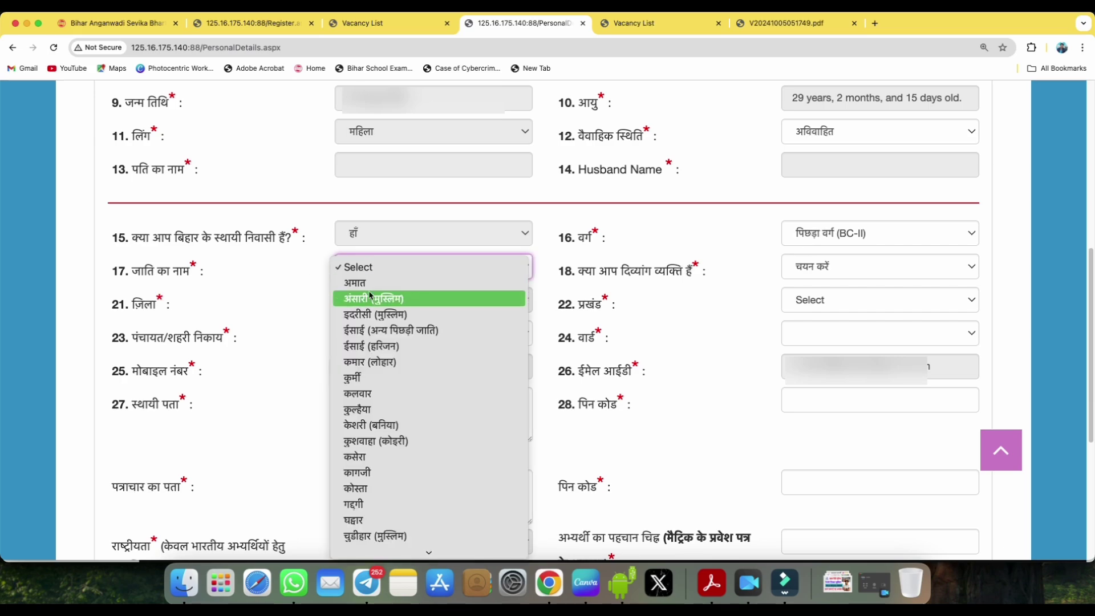
left_click(379, 362)
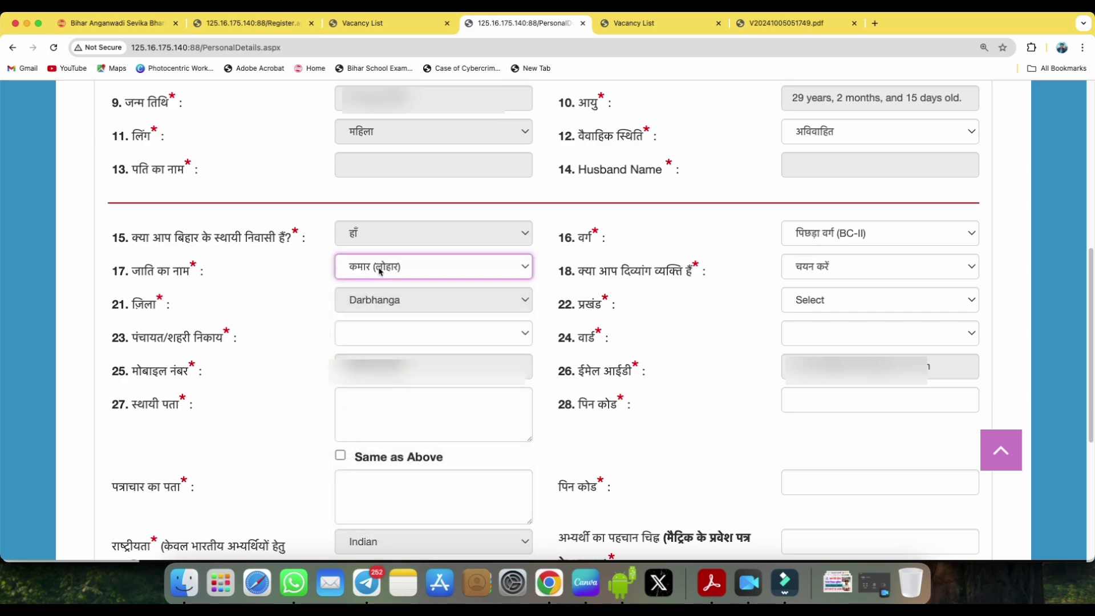
Set the disability question (क्या आप दिव्यांग व्यक्ति हैं) to हाँ and read the note about the disability certificate.
left_click_drag(622, 272, 666, 271)
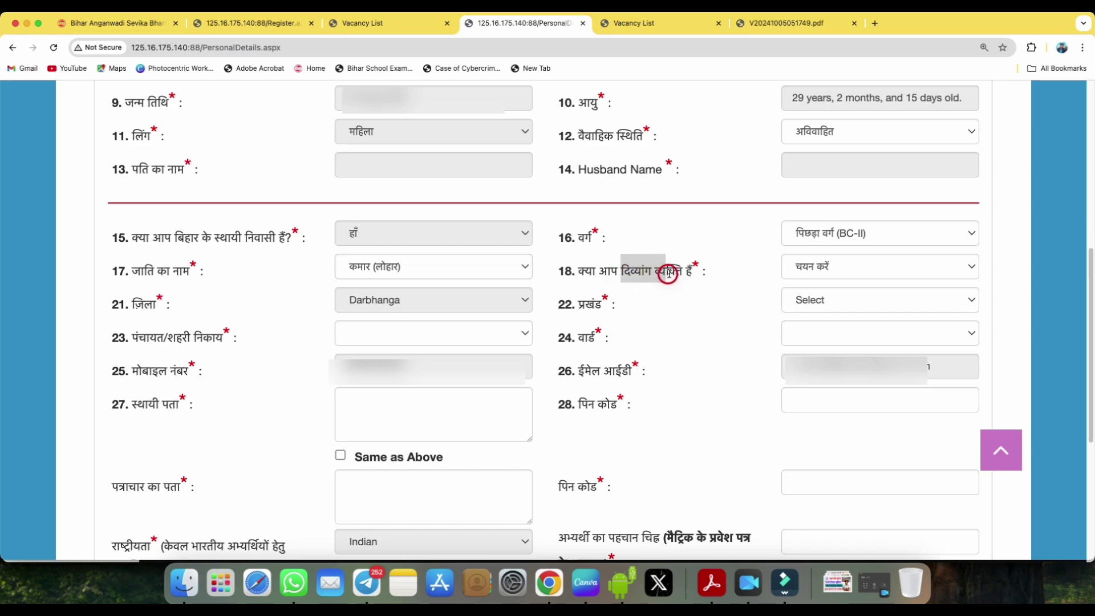
left_click(806, 271)
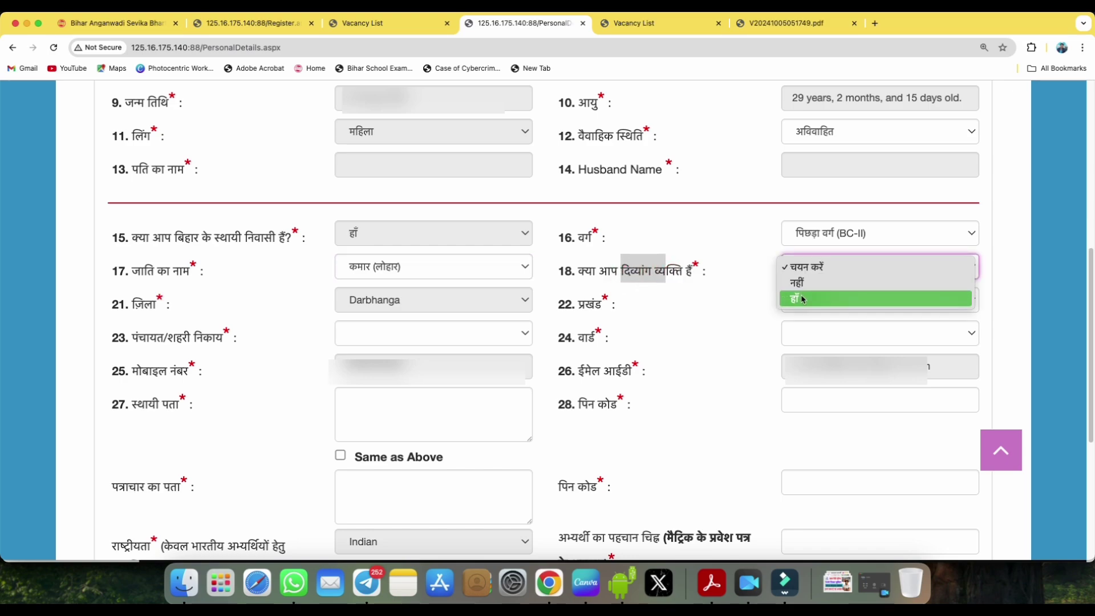
left_click(803, 298)
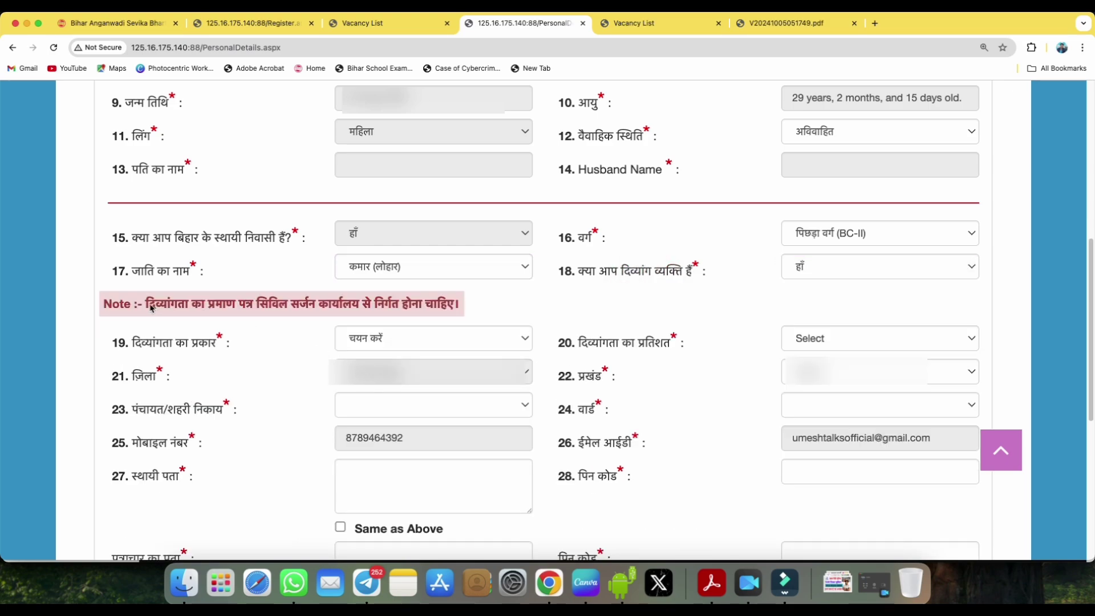
left_click_drag(151, 308, 344, 307)
Set the disability question to नहीं and choose Hanuman Nagar as the block (प्रखंड) within the Darbhanga district.
left_click(799, 269)
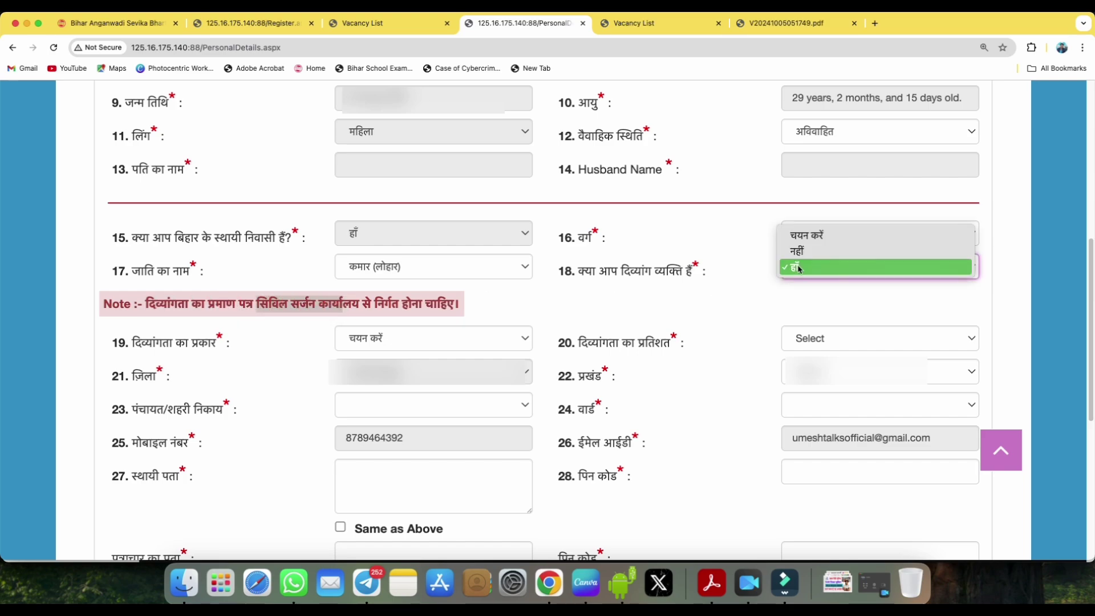
left_click(798, 251)
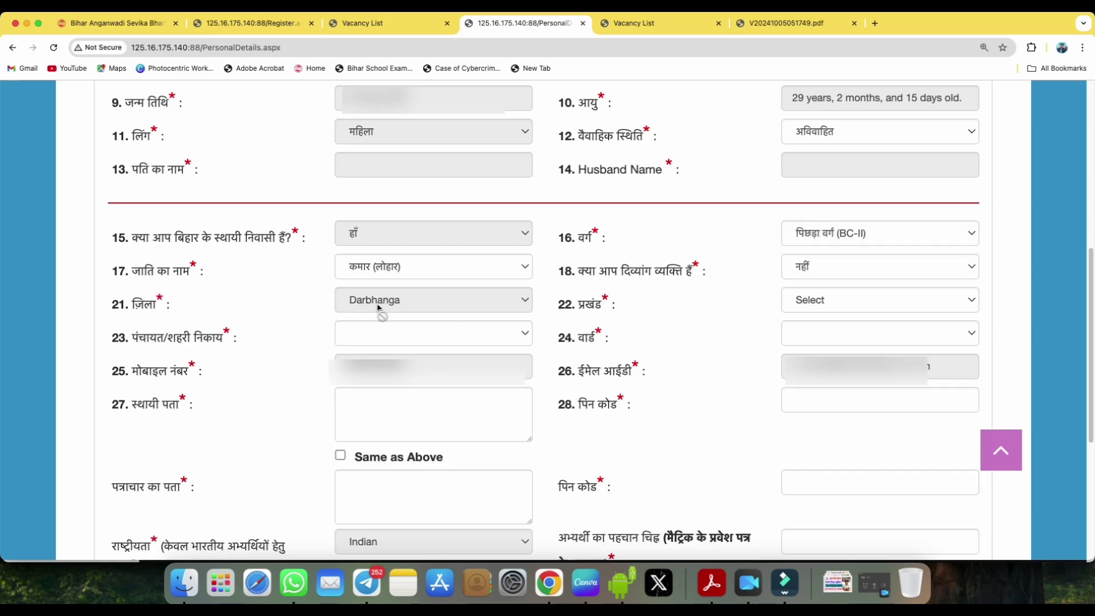
left_click_drag(137, 304, 164, 305)
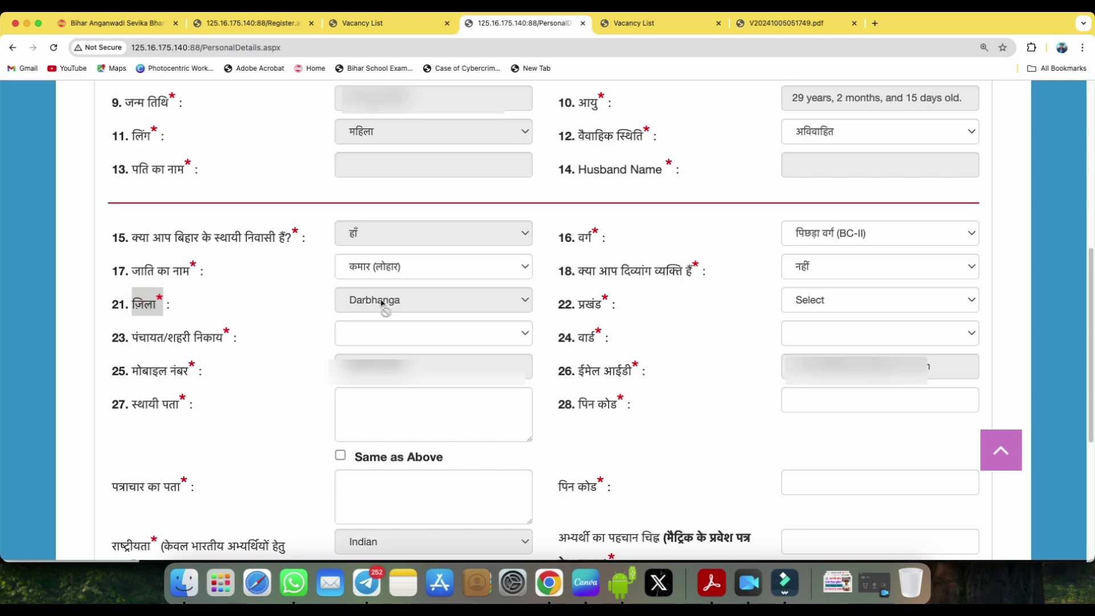
left_click(863, 304)
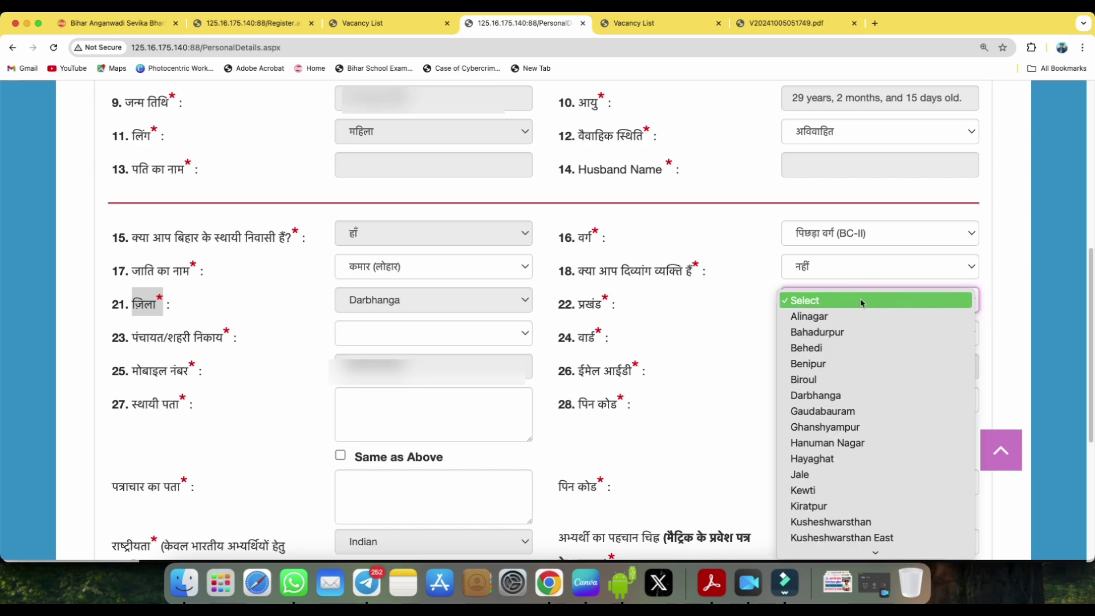
left_click(834, 444)
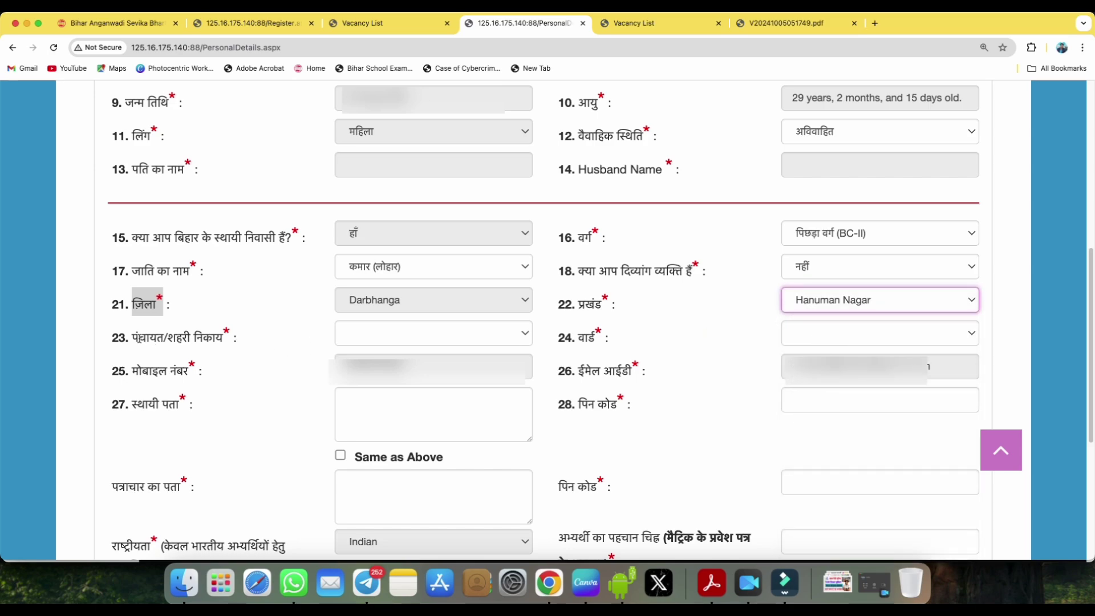
Examine the panchayat, ward, permanent and correspondence address, PIN code and identification mark fields of the personal details form.
left_click(525, 333)
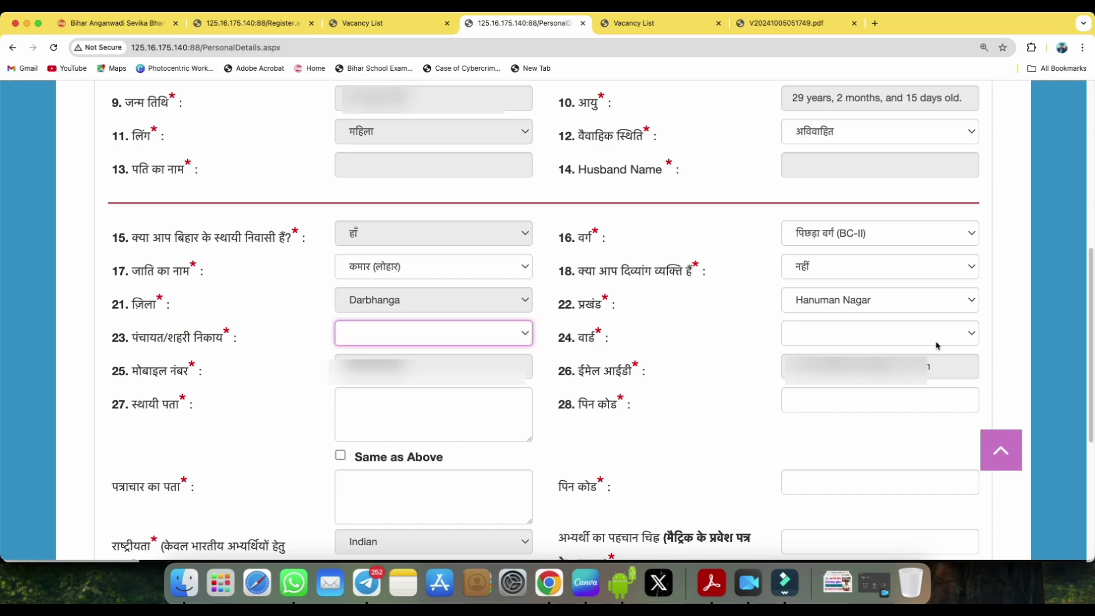
left_click(973, 335)
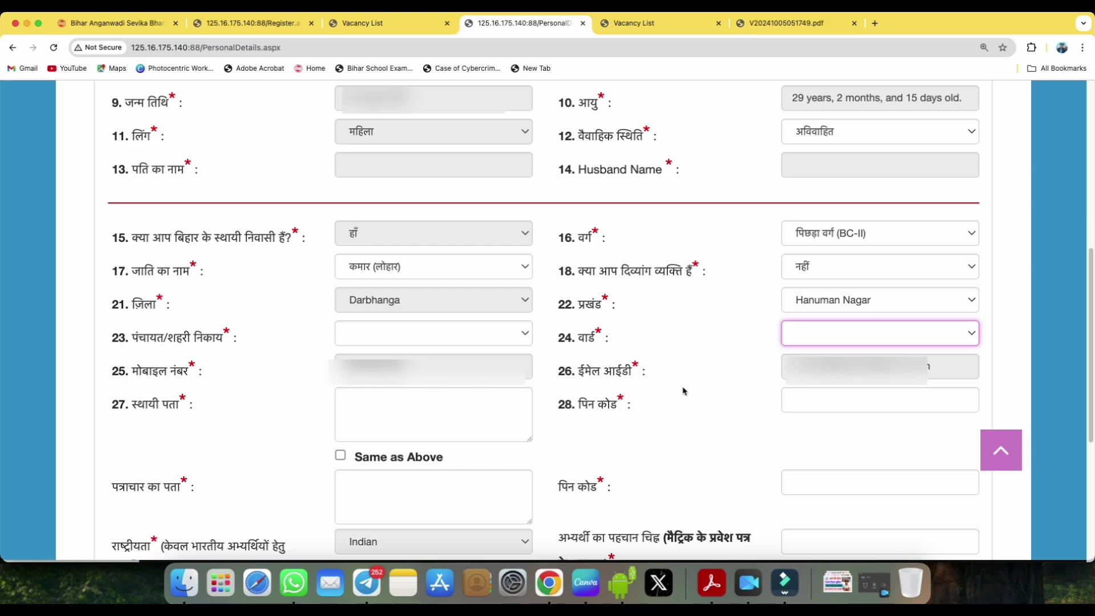
left_click_drag(132, 404, 178, 405)
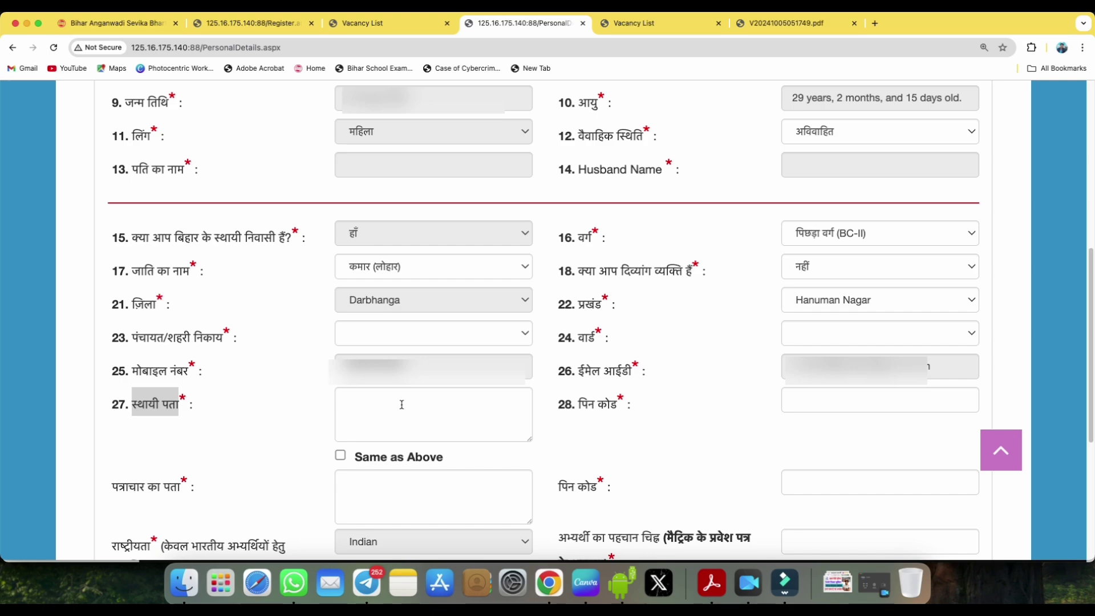
left_click_drag(587, 407, 652, 410)
scroll(664, 423, "down", 3)
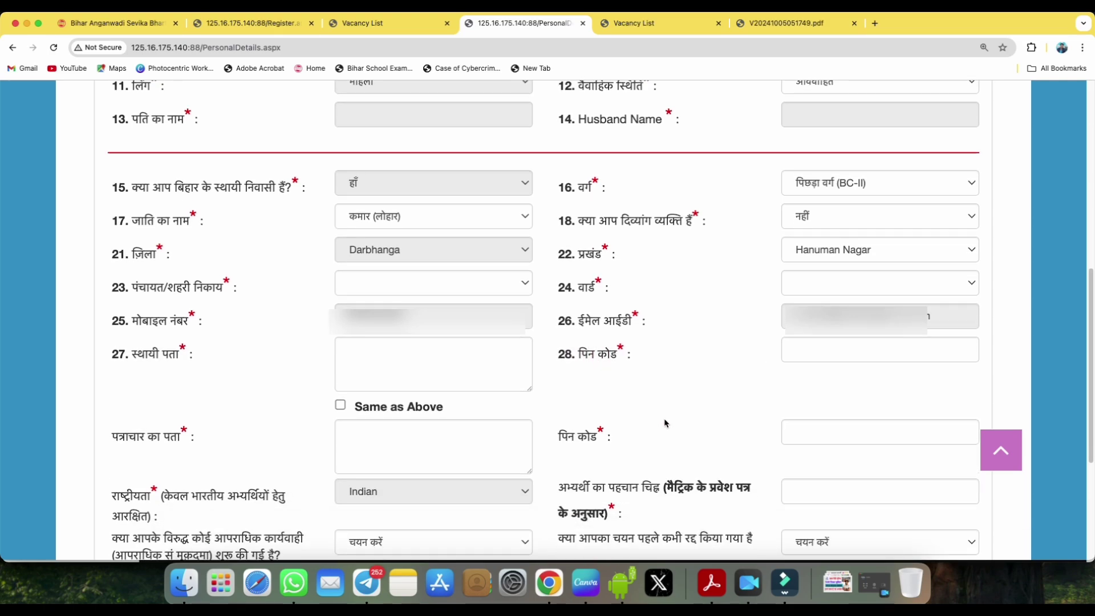
left_click_drag(110, 371, 180, 371)
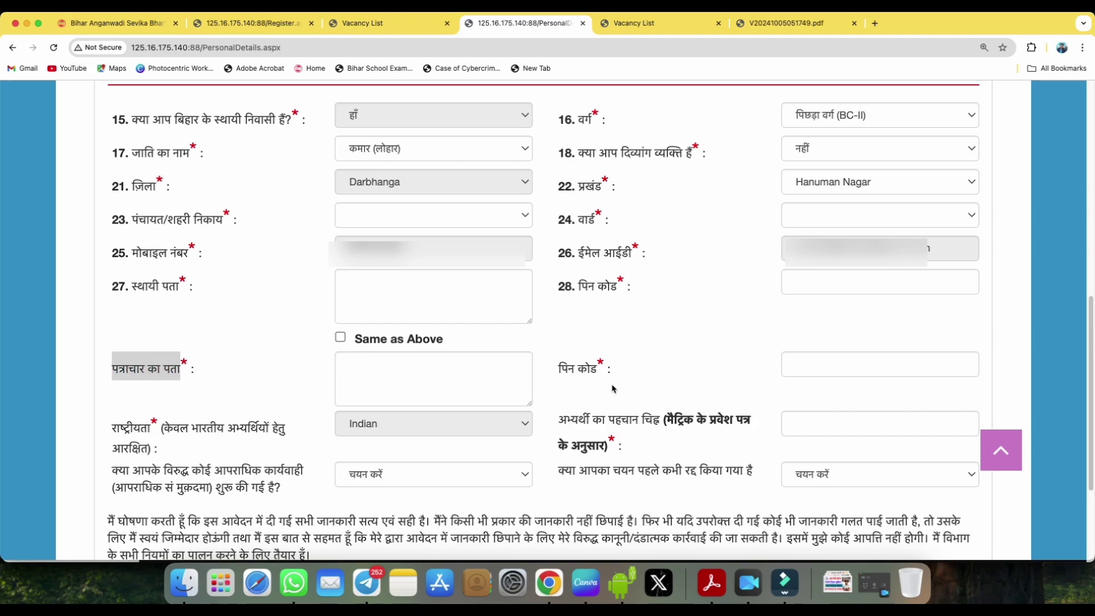
scroll(633, 397, "down", 2)
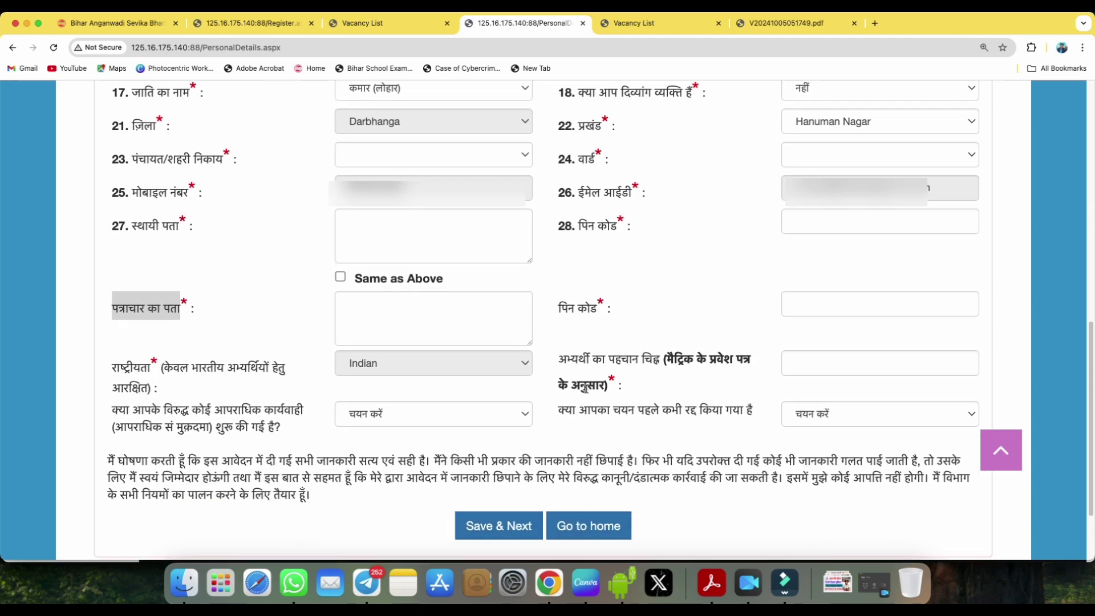
left_click_drag(559, 360, 660, 363)
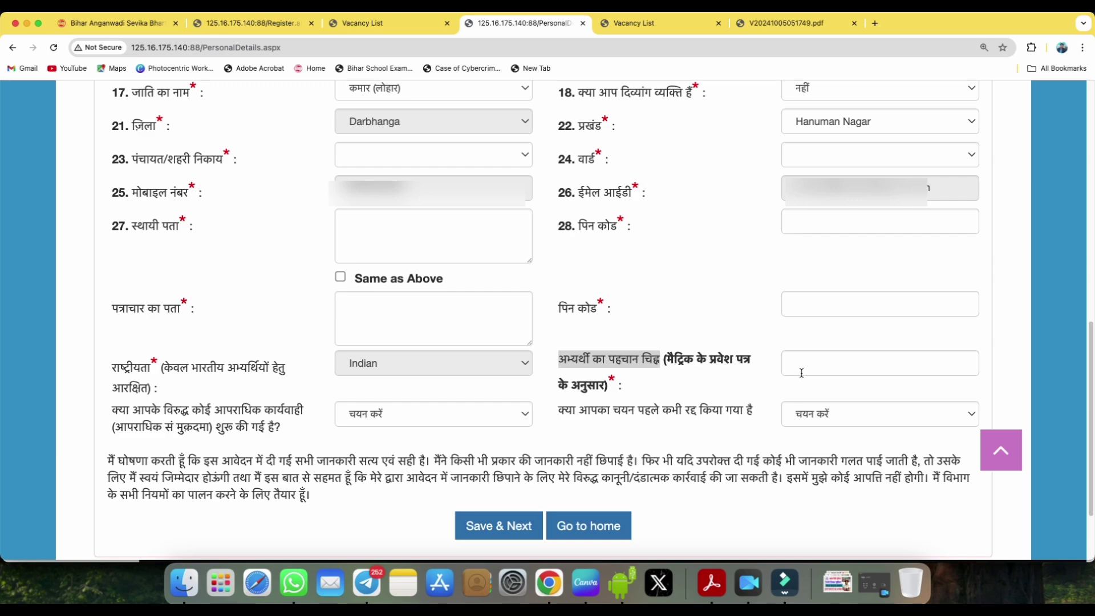
Answer नहीं to both the criminal proceedings question and the question about a previously cancelled selection.
left_click(392, 422)
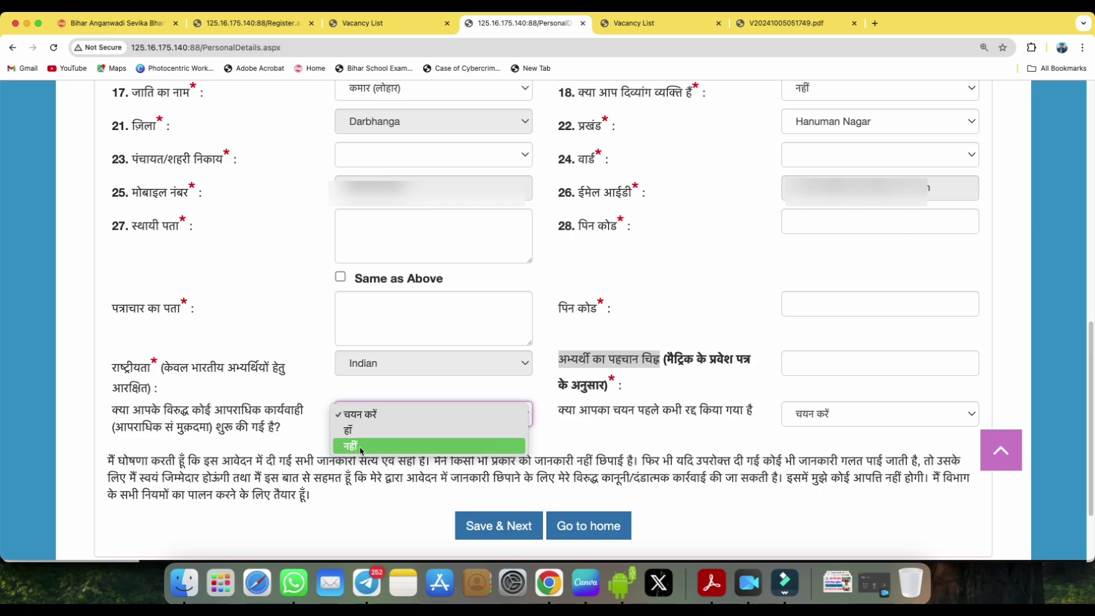
left_click(361, 448)
left_click(625, 412)
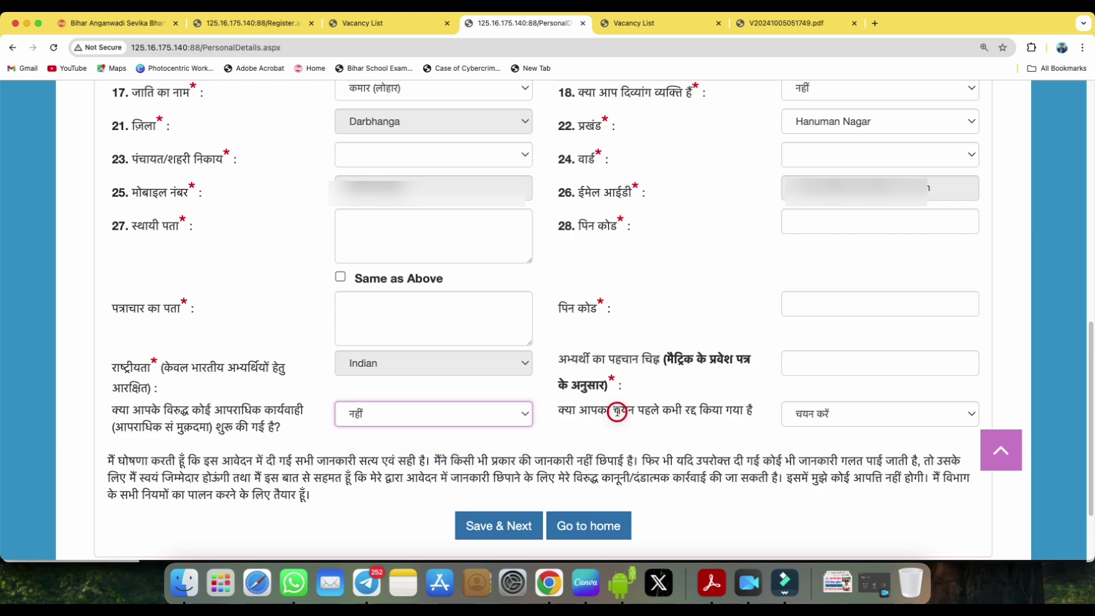
left_click(799, 415)
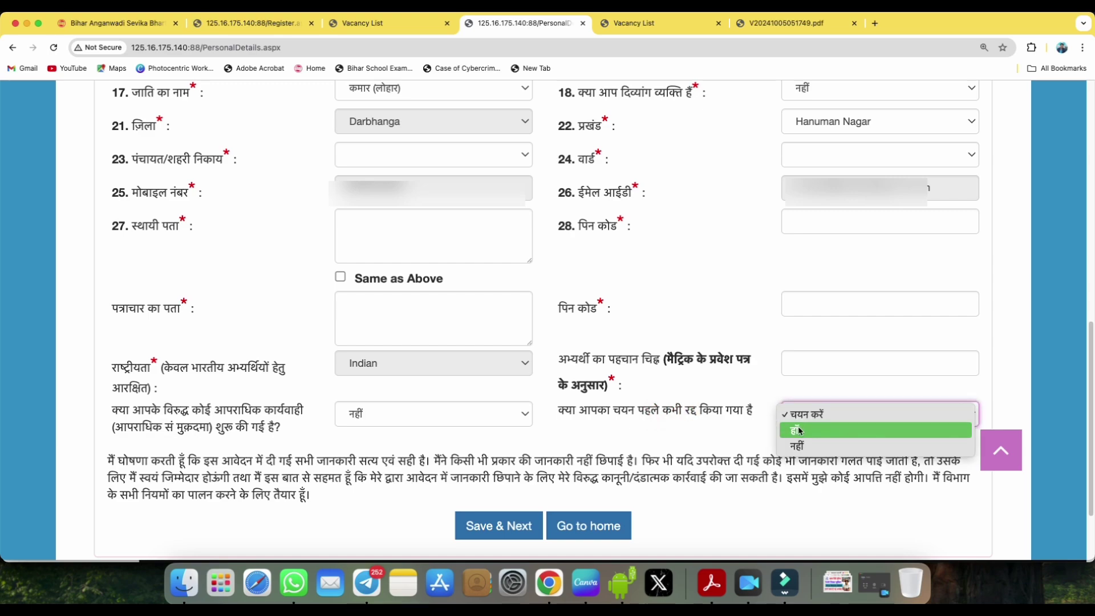
left_click(801, 446)
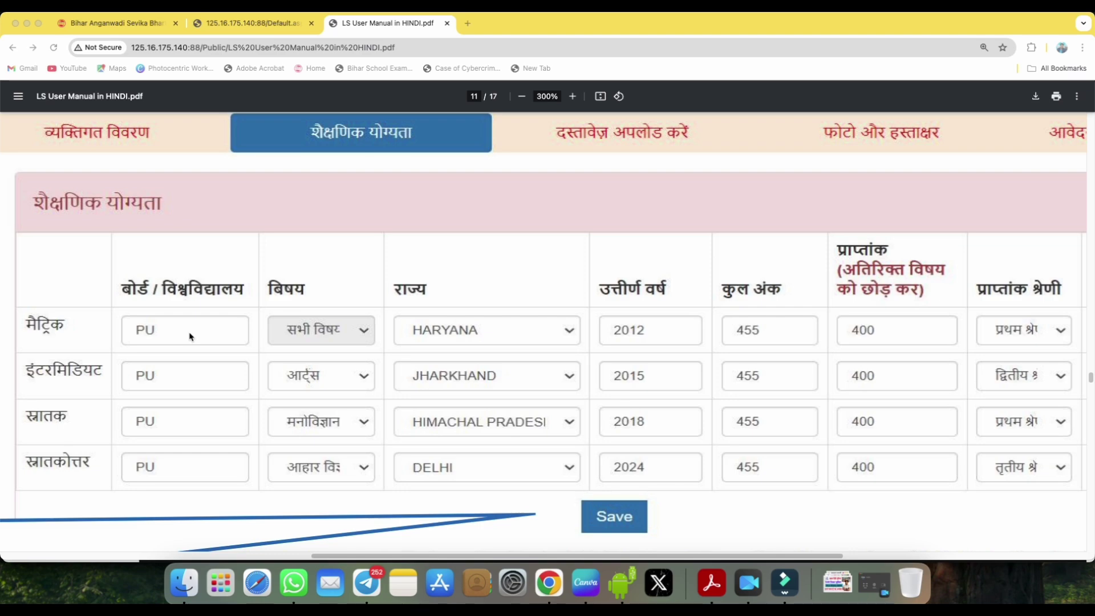
In the user manual's educational qualification table, mark the board entry, subject, state, passing year, total marks, marks obtained and division in red.
left_click(834, 7)
left_click(933, 550)
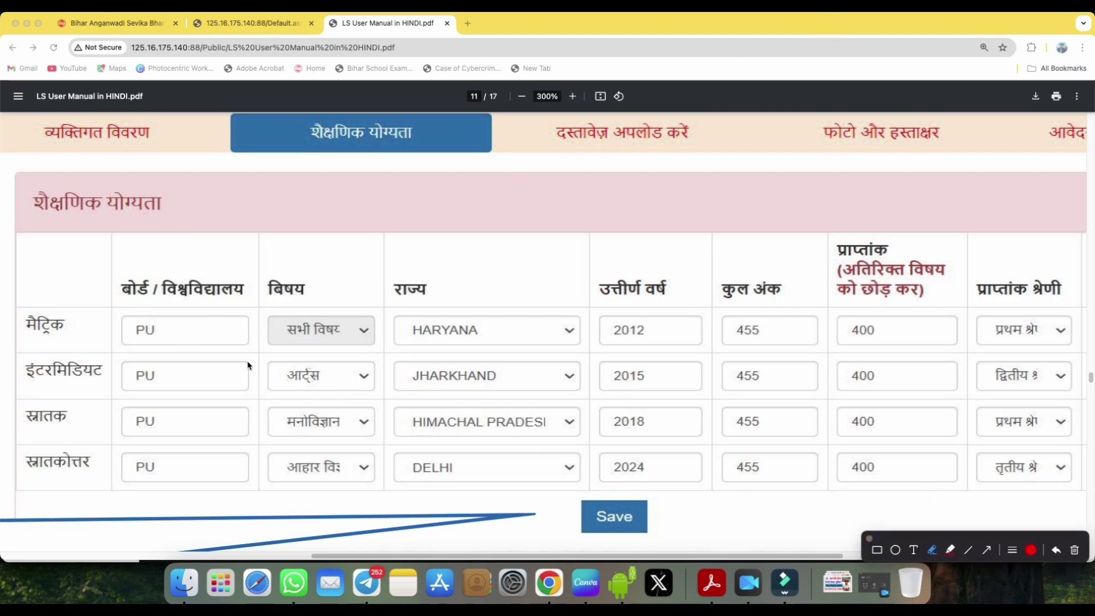
left_click_drag(174, 334, 194, 327)
left_click_drag(275, 299, 310, 295)
mouse_move(306, 342)
left_mouse_down()
mouse_move(297, 333)
mouse_move(319, 337)
left_mouse_up()
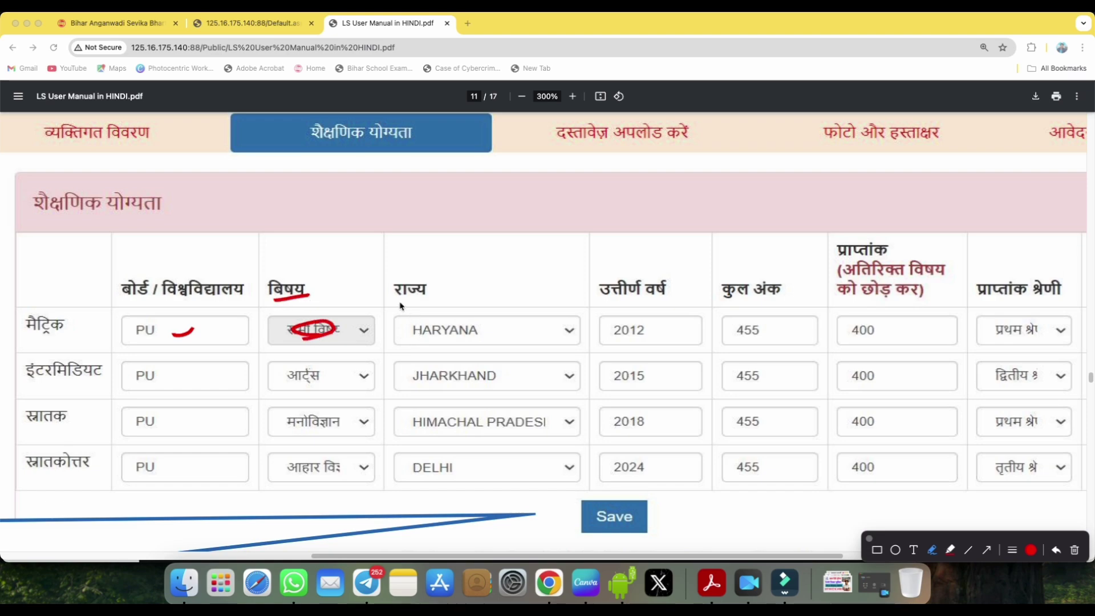
mouse_move(401, 306)
left_mouse_down()
mouse_move(439, 294)
mouse_move(394, 288)
mouse_move(407, 302)
left_mouse_up()
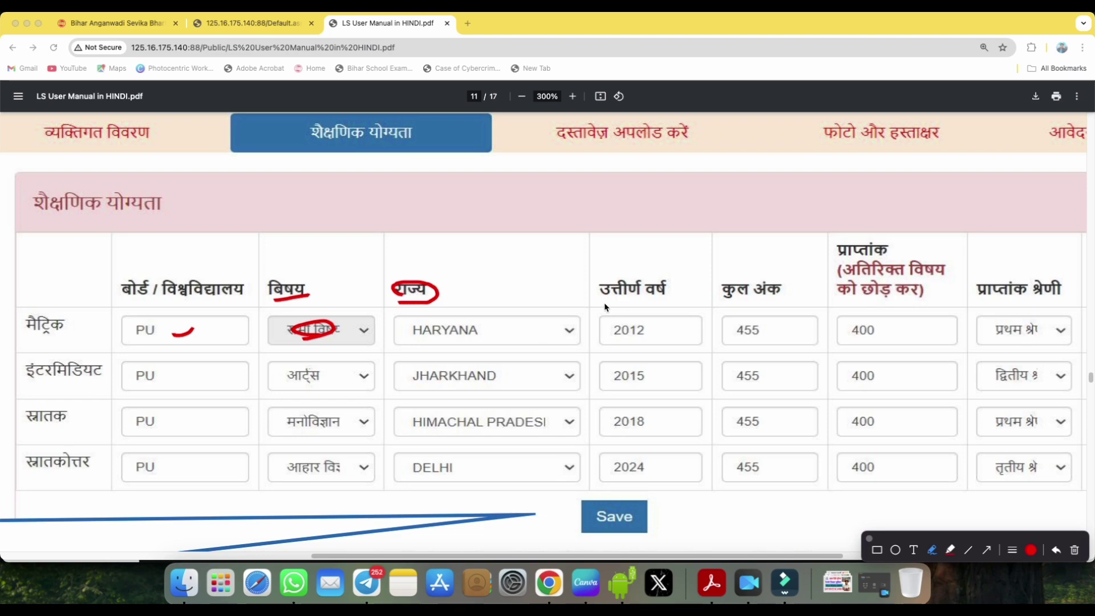
left_click_drag(604, 304, 769, 301)
mouse_move(862, 317)
left_mouse_down()
mouse_move(852, 329)
mouse_move(860, 341)
mouse_move(876, 328)
mouse_move(865, 320)
left_mouse_up()
left_click_drag(995, 338, 1039, 336)
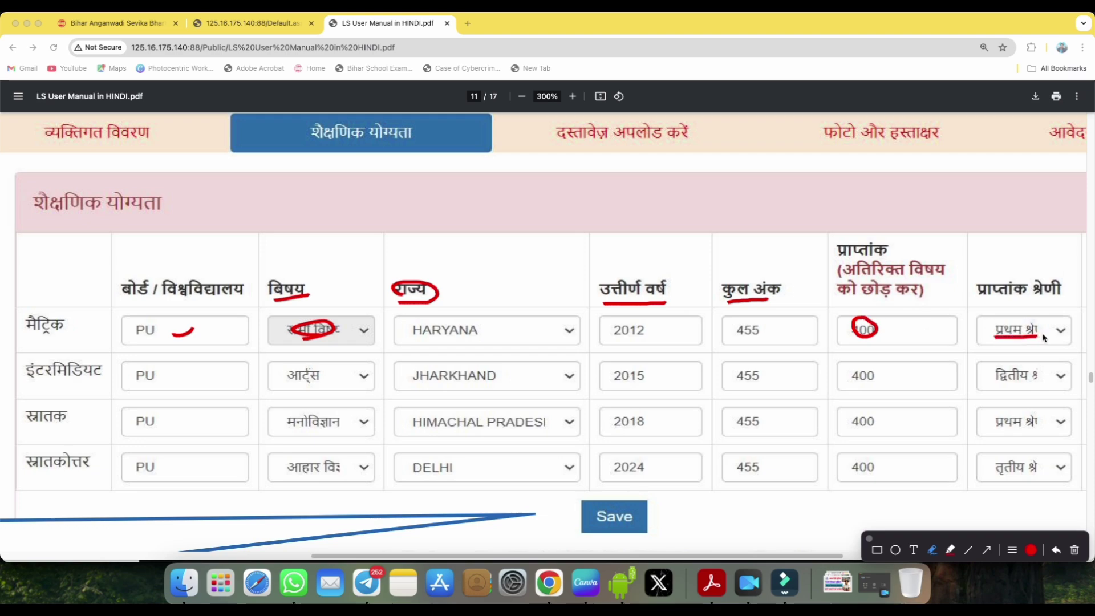
left_click(870, 539)
Check the marks percentage column (प्राप्तांकों का प्रतिशत) and return to the table's earlier columns.
scroll(838, 556, "right", 8)
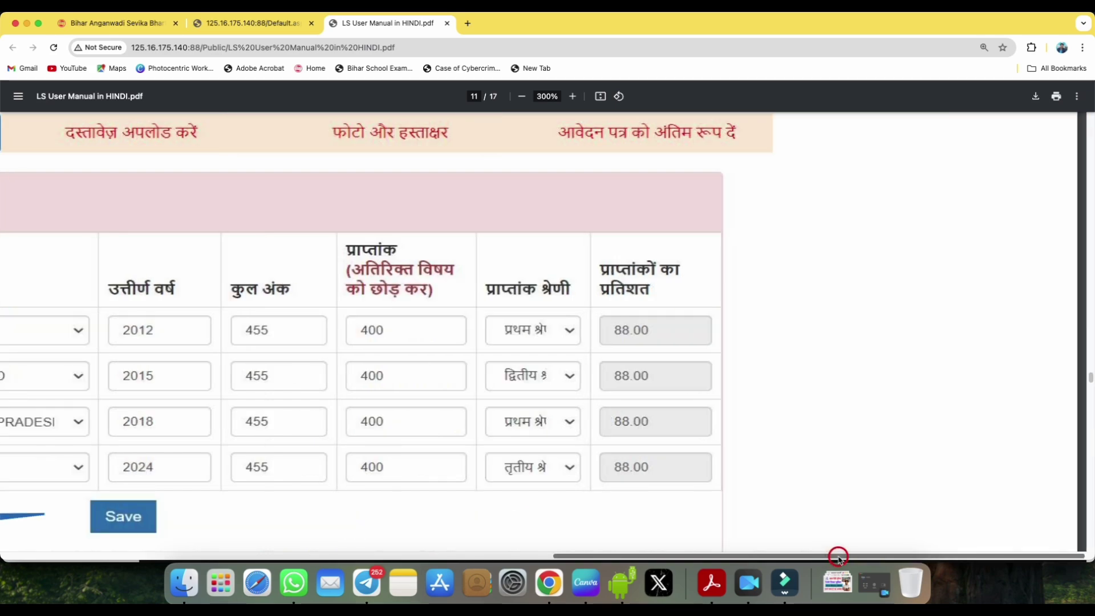
left_click_drag(831, 555, 631, 558)
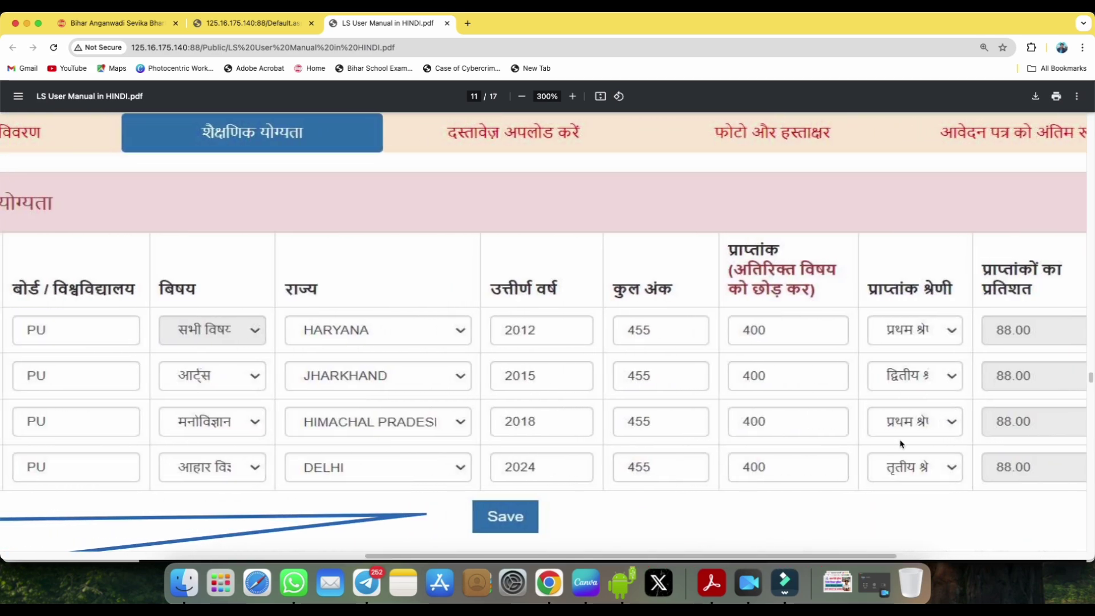
left_click_drag(678, 558, 571, 557)
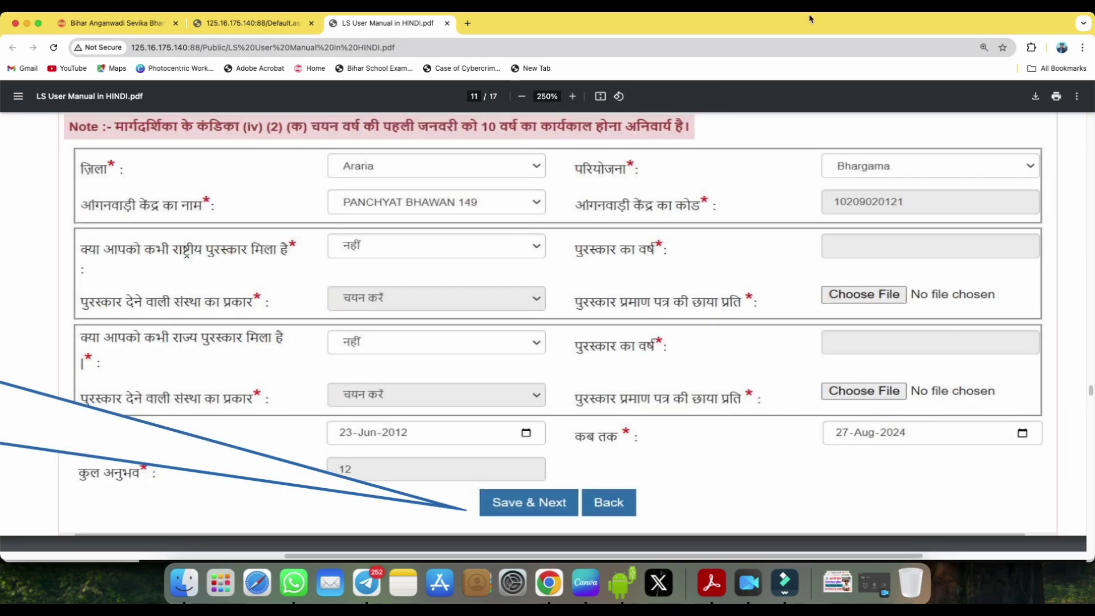
On the manual's experience form, mark the district, project, Anganwadi centre name and centre code with red annotations.
left_click(810, 7)
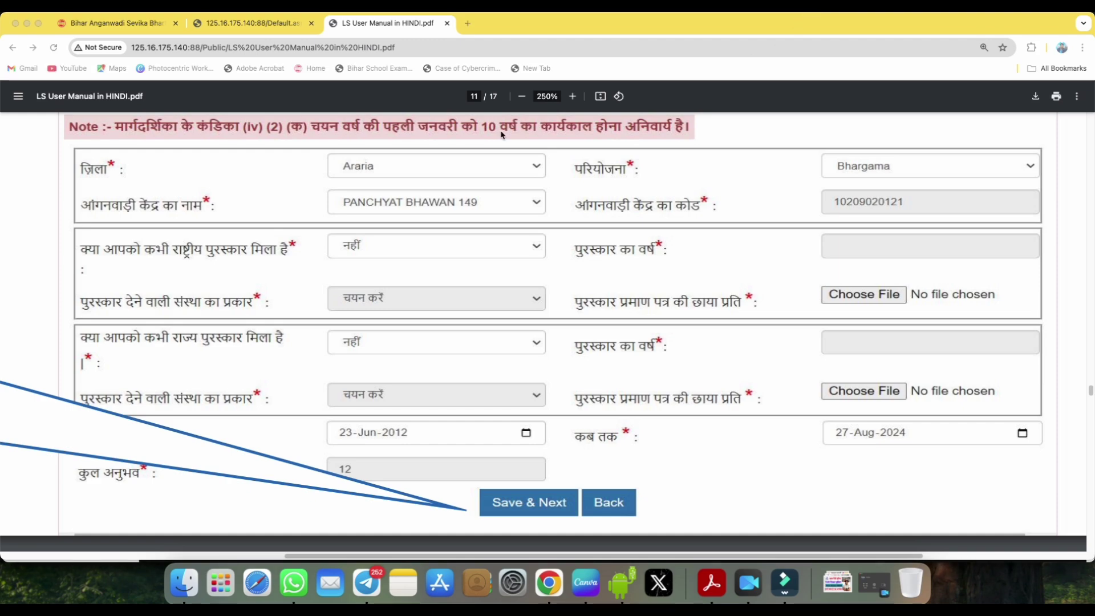
left_click(839, 12)
left_click(932, 551)
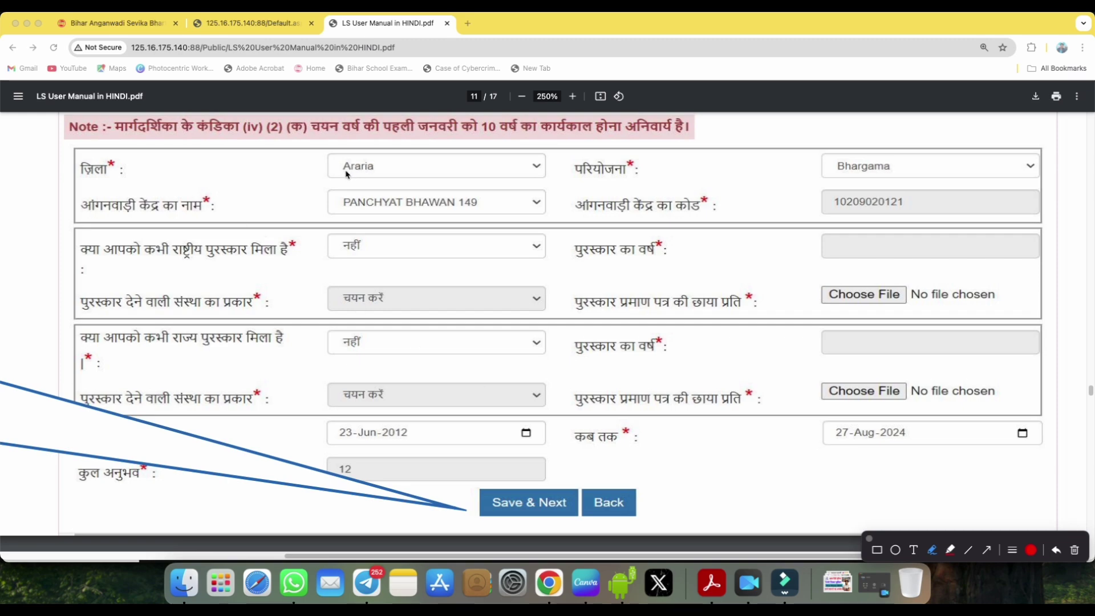
mouse_move(348, 177)
left_mouse_down()
mouse_move(370, 182)
mouse_move(376, 161)
mouse_move(341, 169)
mouse_move(348, 176)
left_mouse_up()
mouse_move(583, 178)
left_mouse_down()
mouse_move(616, 181)
mouse_move(586, 162)
mouse_move(594, 171)
left_mouse_up()
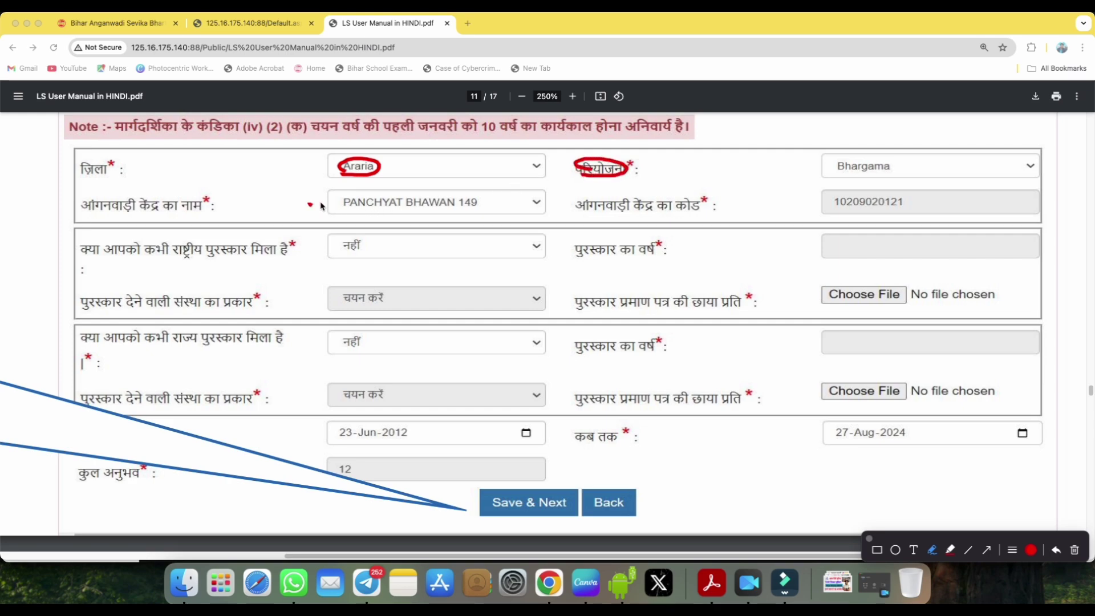
left_click_drag(309, 205, 324, 199)
left_click_drag(585, 213, 684, 212)
left_click_drag(863, 204, 848, 204)
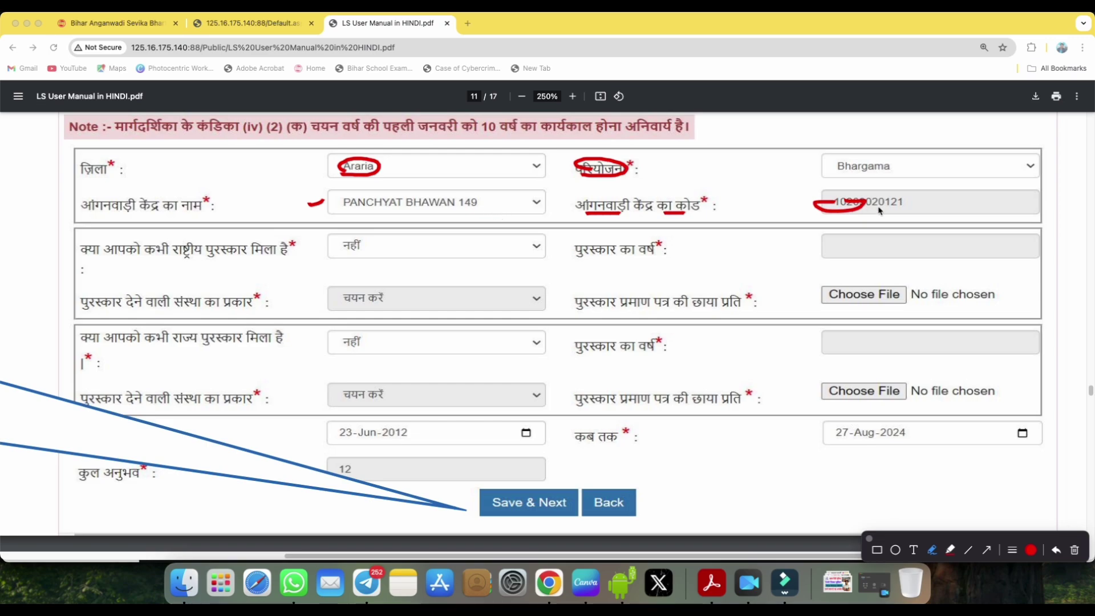
mouse_move(947, 186)
left_mouse_down()
mouse_move(923, 200)
mouse_move(944, 206)
left_mouse_up()
Mark the national and state award questions, their नहीं answers and the state award certificate upload in red.
left_click_drag(175, 257, 192, 257)
mouse_move(333, 264)
left_mouse_down()
mouse_move(383, 252)
mouse_move(345, 247)
left_mouse_up()
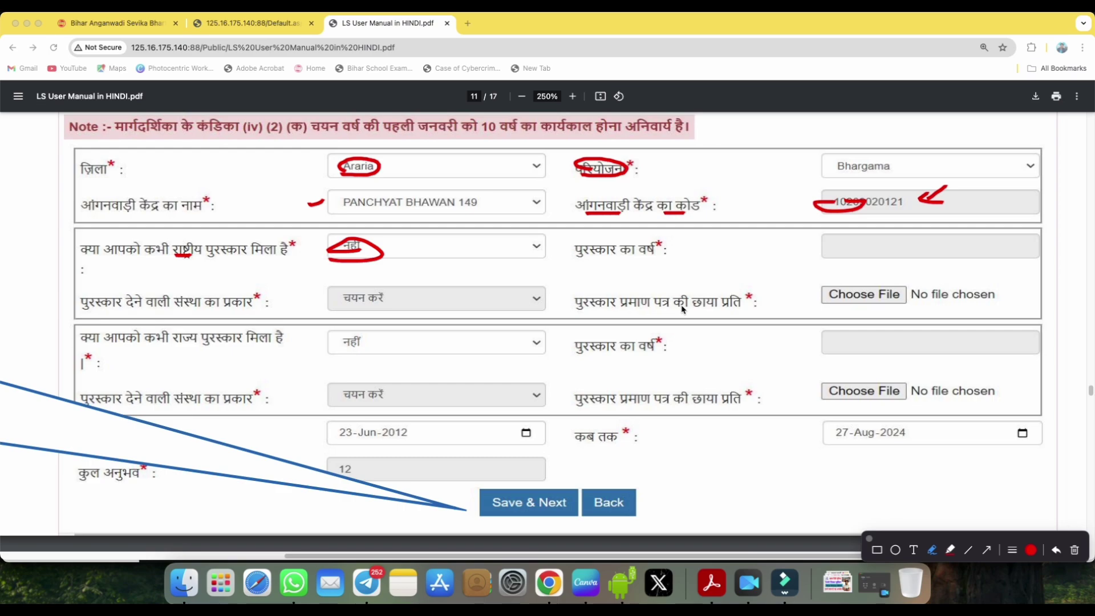
left_click_drag(179, 347, 222, 349)
mouse_move(368, 350)
left_mouse_down()
mouse_move(367, 337)
mouse_move(374, 351)
left_mouse_up()
mouse_move(871, 389)
left_mouse_down()
mouse_move(848, 396)
mouse_move(860, 392)
left_mouse_up()
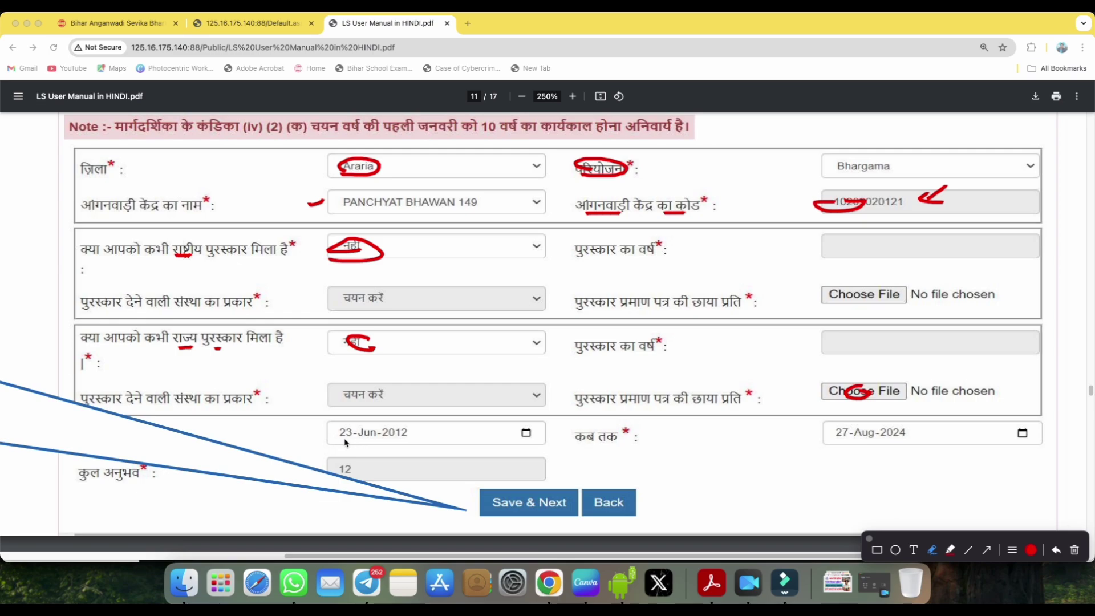
Mark the experience start and end dates, the total experience and Save & Next in red.
mouse_move(342, 443)
left_mouse_down()
mouse_move(399, 420)
mouse_move(330, 438)
left_mouse_up()
mouse_move(885, 423)
left_mouse_down()
mouse_move(873, 422)
mouse_move(917, 442)
mouse_move(886, 428)
left_mouse_up()
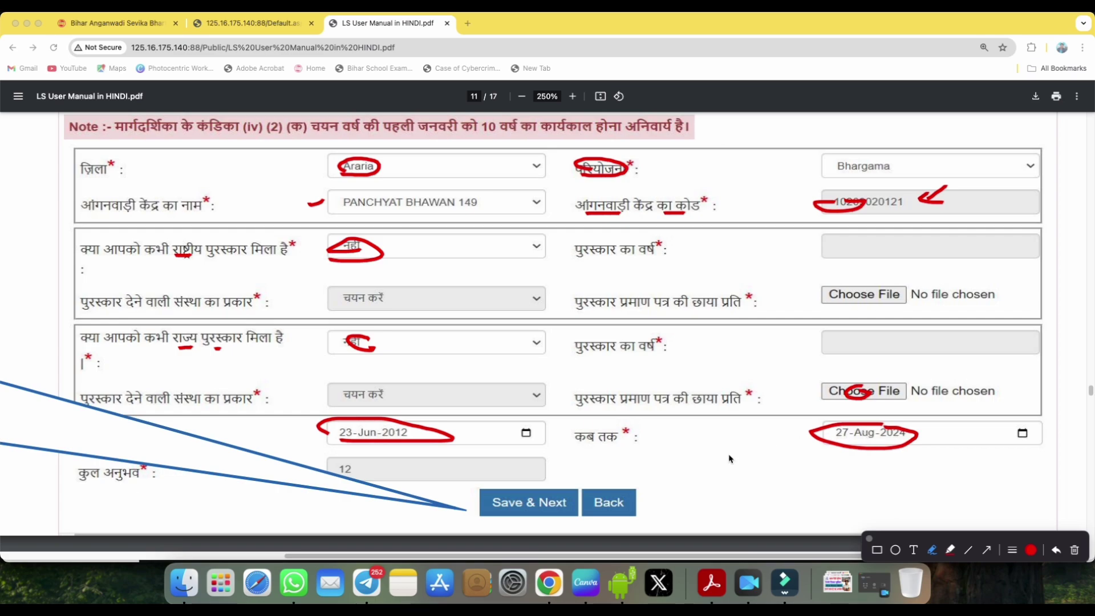
mouse_move(340, 482)
left_mouse_down()
mouse_move(357, 467)
mouse_move(330, 463)
mouse_move(337, 478)
mouse_move(396, 461)
mouse_move(370, 463)
left_mouse_up()
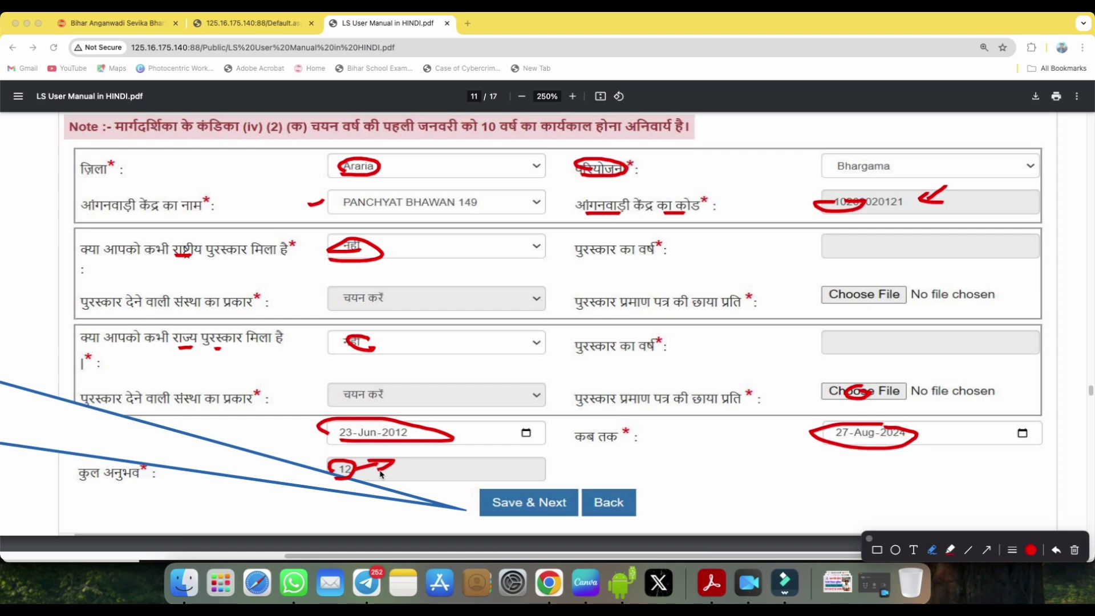
mouse_move(553, 494)
left_mouse_down()
mouse_move(528, 492)
mouse_move(544, 504)
left_mouse_up()
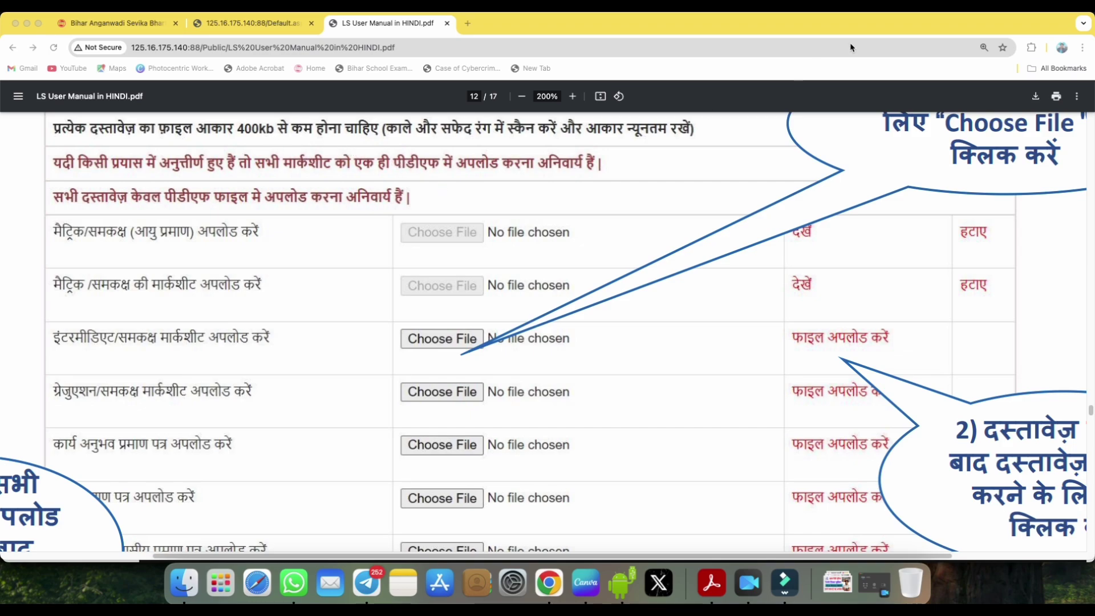
On the manual's document upload page, mark the matric age-proof row's label, Choose File, देखें and हटाए in red.
left_click(835, 4)
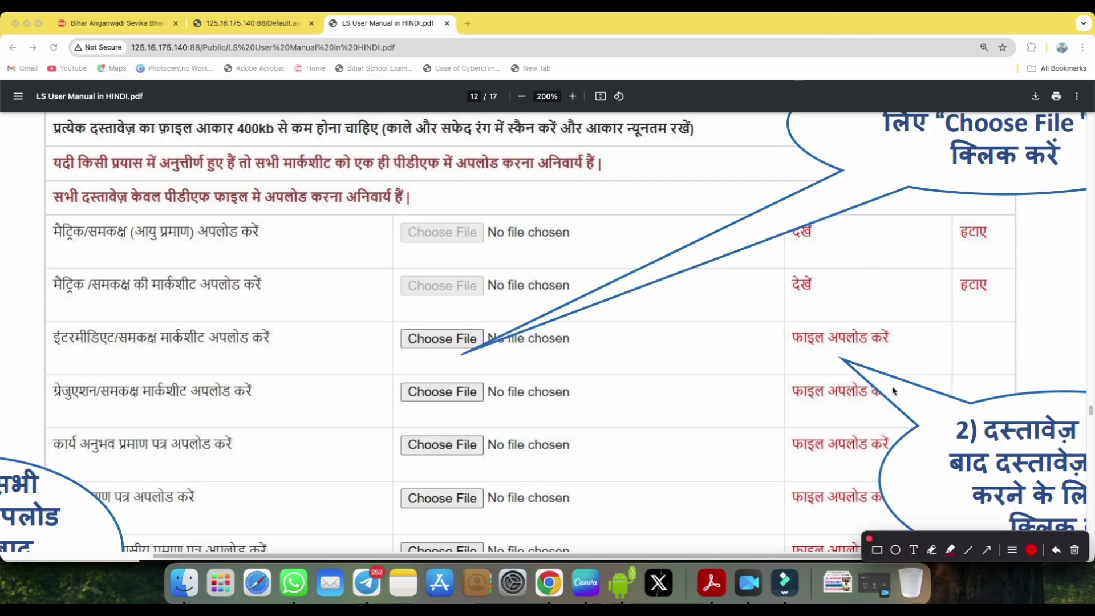
left_click(931, 551)
mouse_move(90, 242)
left_mouse_down()
mouse_move(134, 229)
mouse_move(184, 246)
mouse_move(143, 221)
left_mouse_up()
mouse_move(445, 234)
left_mouse_down()
mouse_move(457, 246)
mouse_move(476, 227)
mouse_move(506, 247)
mouse_move(548, 245)
left_mouse_up()
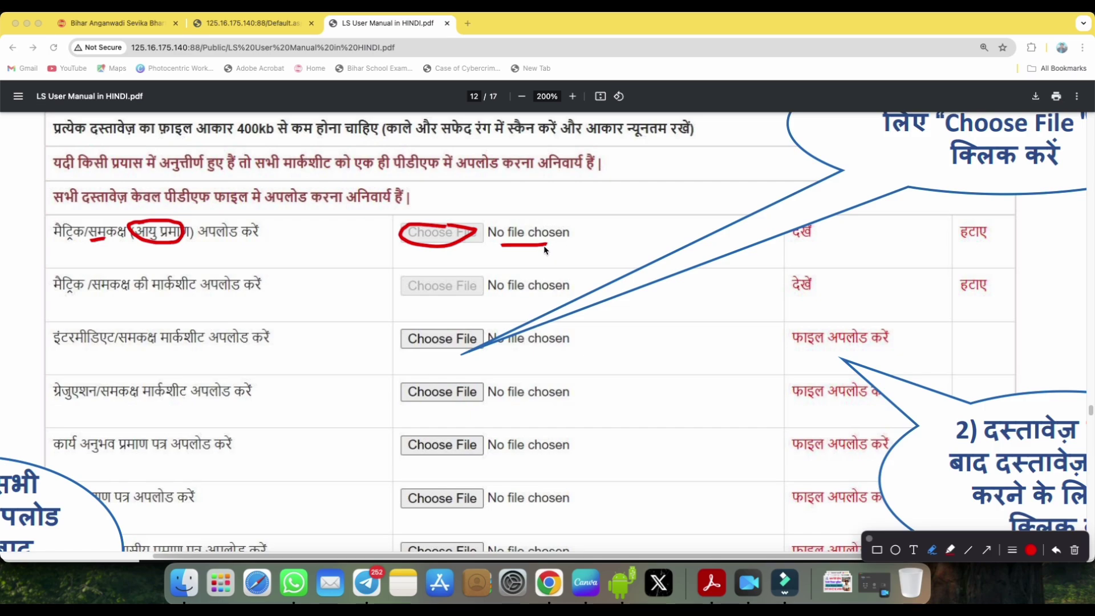
left_click_drag(820, 228, 806, 223)
mouse_move(992, 223)
left_mouse_down()
mouse_move(959, 240)
mouse_move(989, 225)
left_mouse_up()
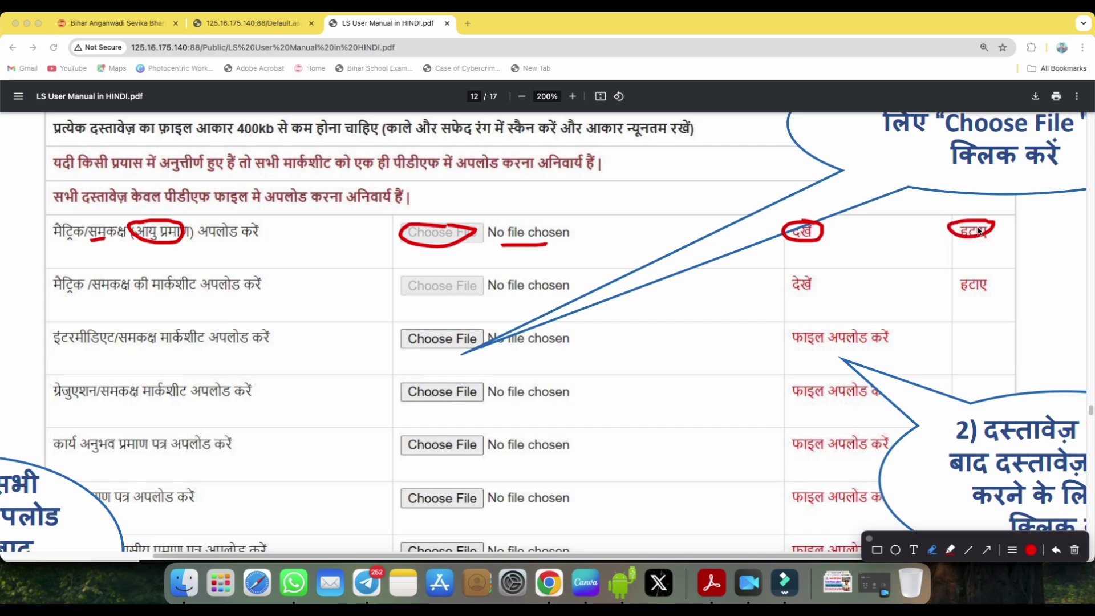
Mark the matric, intermediate and graduation marksheet rows and their Choose File controls in red.
left_click_drag(55, 297, 87, 296)
left_click_drag(159, 297, 192, 297)
left_click_drag(403, 298, 440, 284)
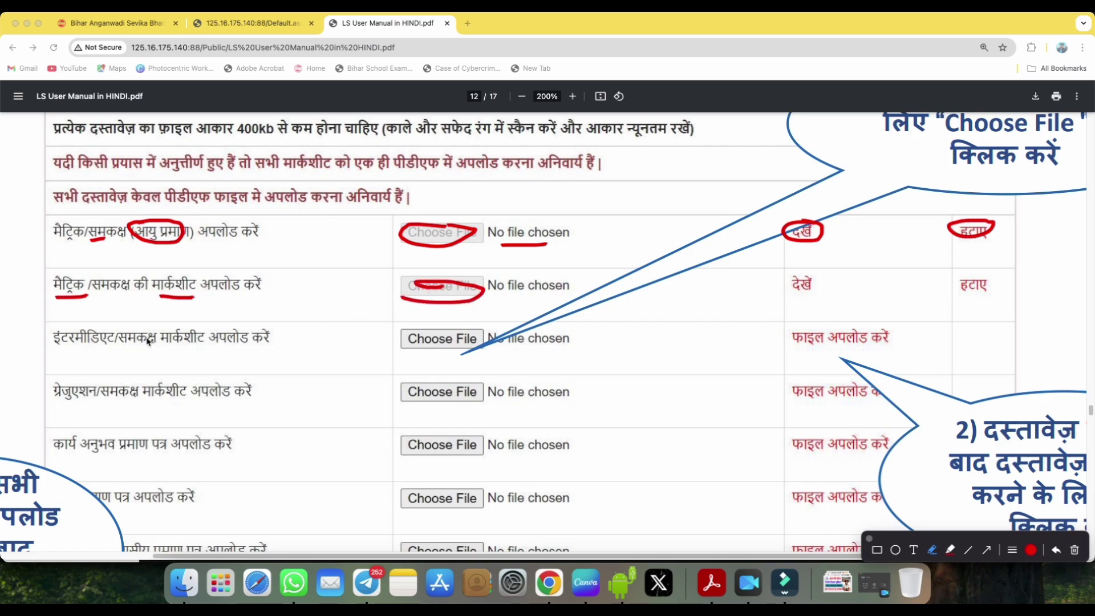
left_click_drag(63, 347, 182, 345)
left_click_drag(452, 330, 456, 330)
left_click_drag(50, 399, 100, 399)
left_click_drag(111, 406, 157, 398)
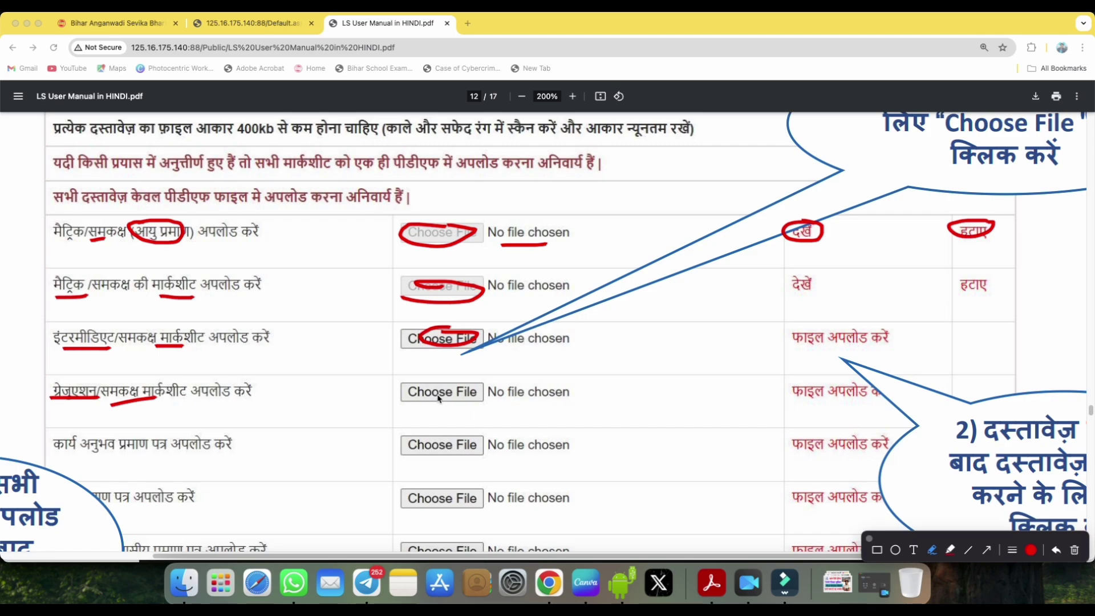
left_click_drag(438, 390, 444, 393)
Mark the work experience certificate row with a circled note and the certificate row below it in red, then close the annotation tool.
left_click_drag(58, 451, 86, 451)
left_click_drag(89, 451, 110, 451)
mouse_move(263, 415)
left_mouse_down()
mouse_move(263, 448)
mouse_move(283, 426)
mouse_move(268, 403)
left_mouse_up()
left_click_drag(174, 458, 231, 448)
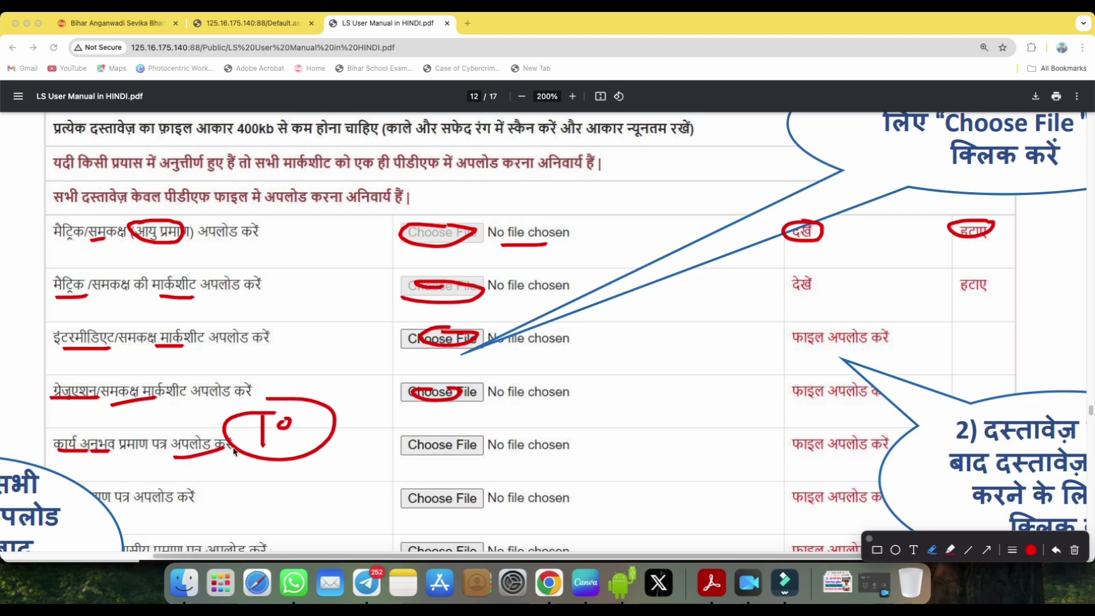
mouse_move(472, 442)
left_mouse_down()
mouse_move(430, 465)
mouse_move(471, 444)
left_mouse_up()
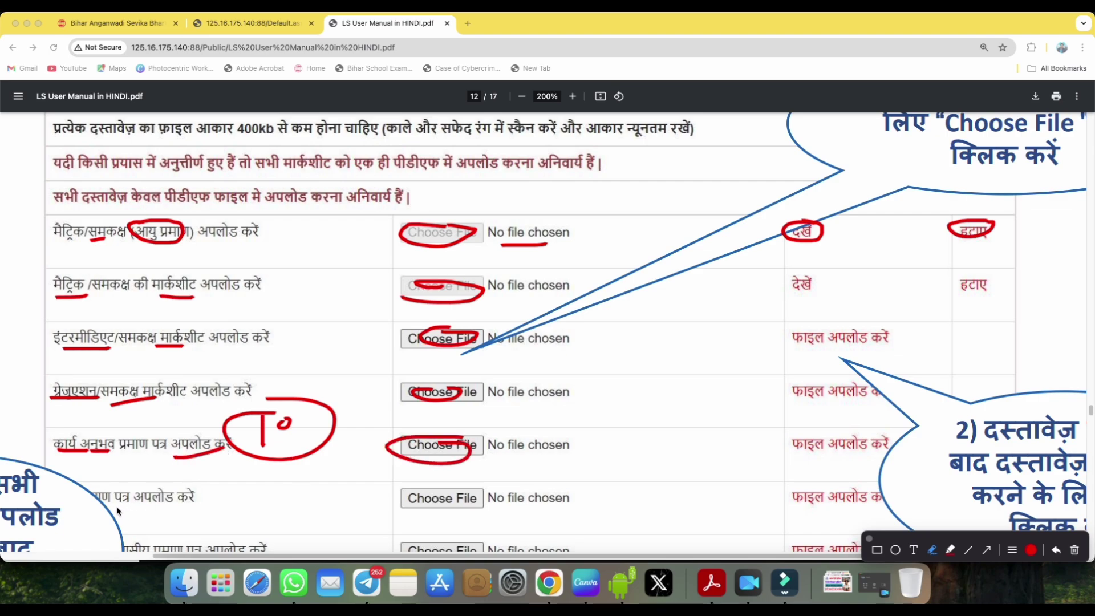
mouse_move(119, 511)
left_mouse_down()
mouse_move(215, 509)
mouse_move(165, 484)
left_mouse_up()
mouse_move(312, 502)
left_mouse_down()
mouse_move(368, 501)
mouse_move(369, 512)
left_mouse_up()
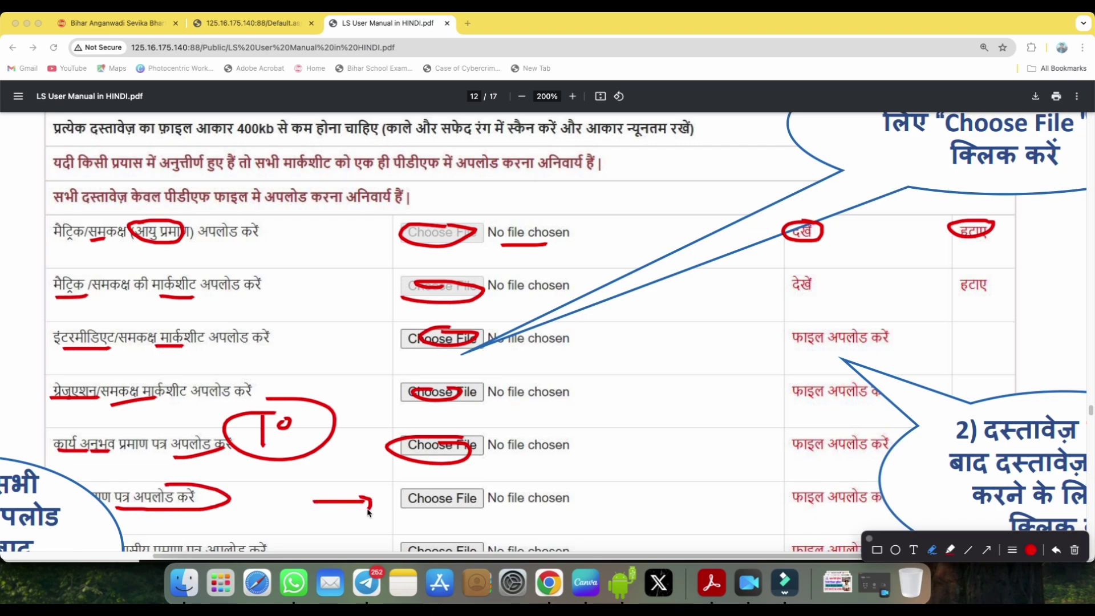
left_click(870, 539)
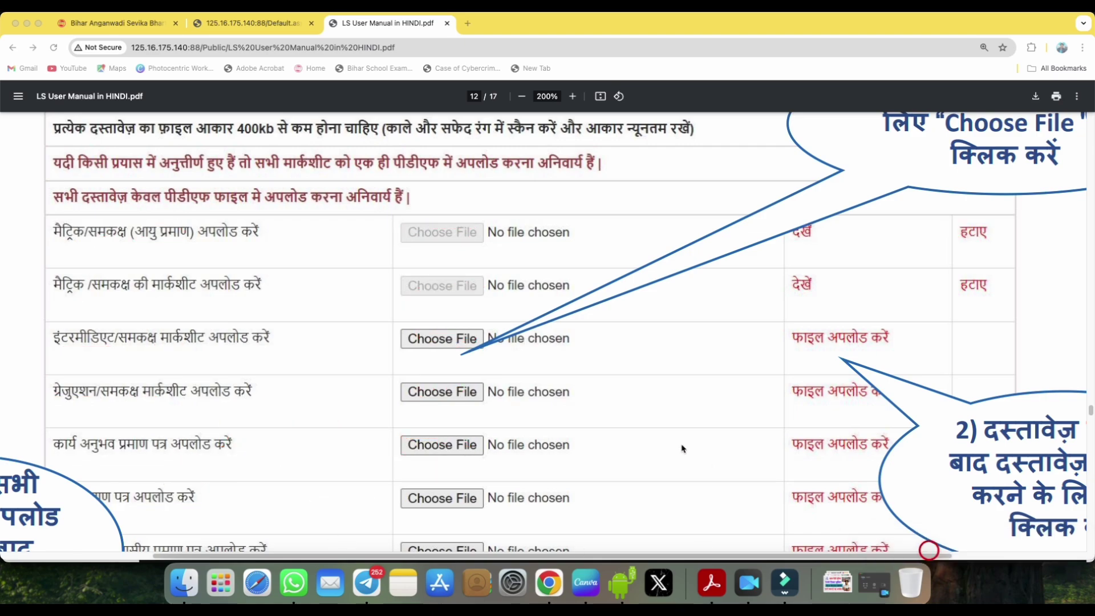
Review the manual's photo, English signature and Hindi signature upload requirements, continuing to the application finalisation page.
scroll(682, 449, "down", 5)
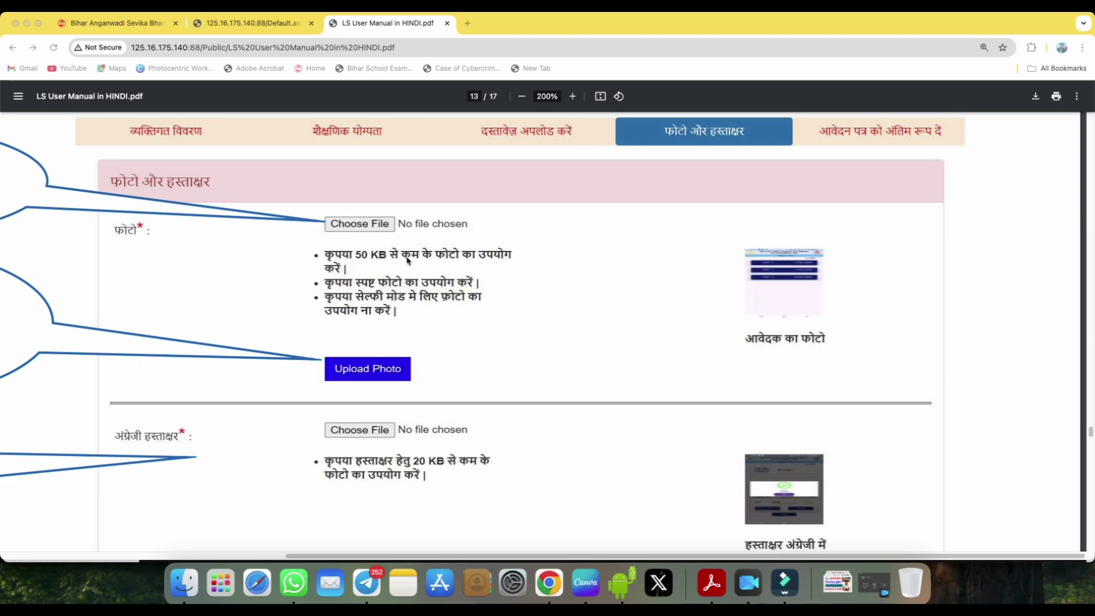
scroll(509, 365, "down", 3)
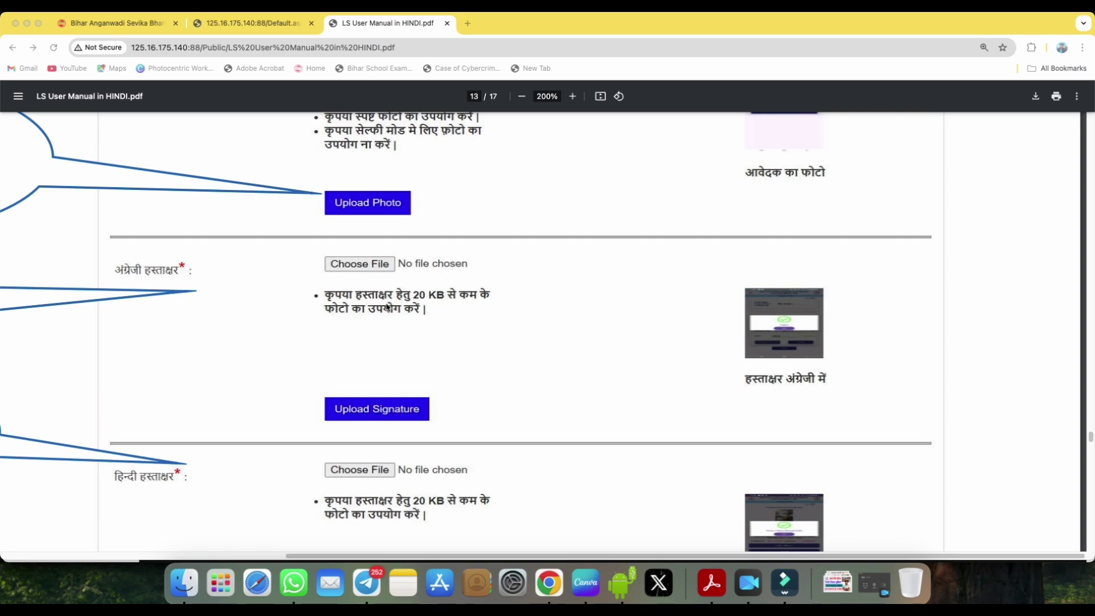
scroll(508, 415, "down", 5)
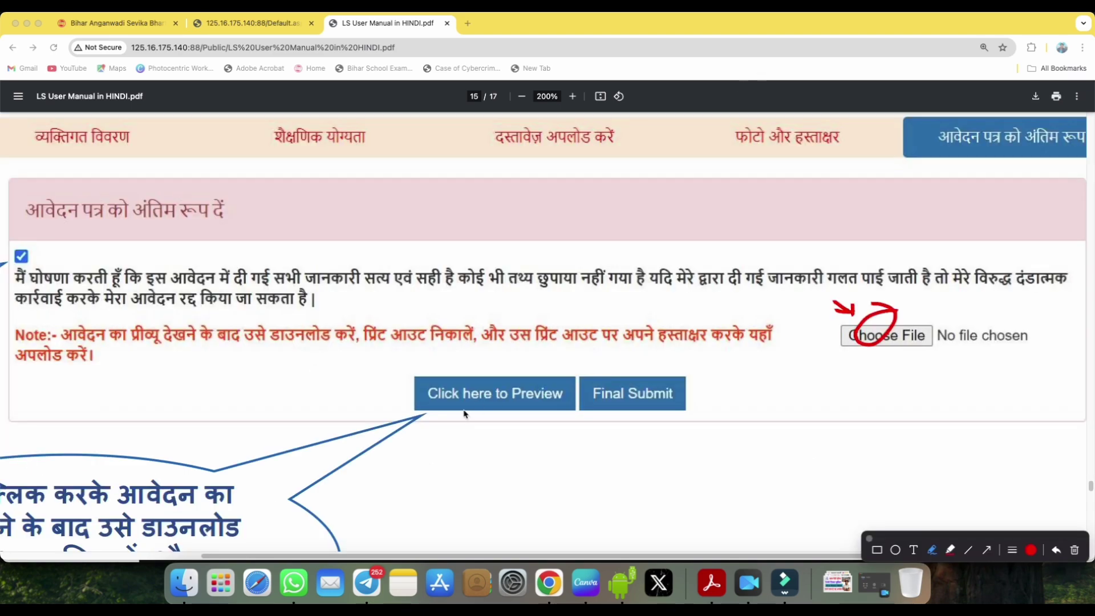
Mark Click here to Preview, the signature instruction, the signed printout's Choose File and Final Submit in red, then close the annotations.
mouse_move(502, 378)
left_mouse_down()
mouse_move(425, 399)
mouse_move(451, 374)
mouse_move(432, 379)
mouse_move(442, 380)
left_mouse_up()
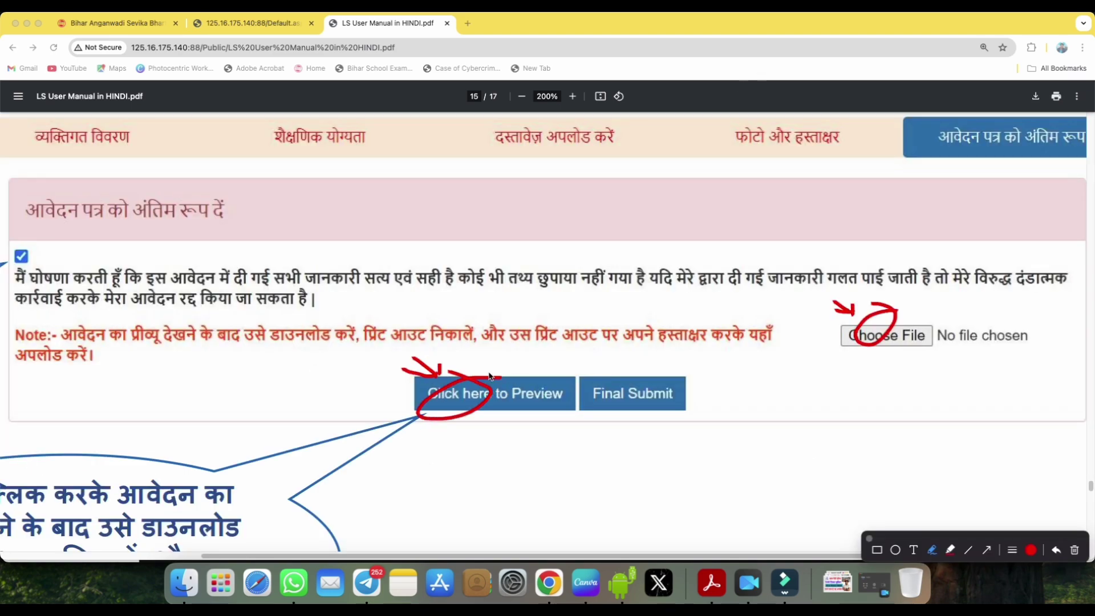
left_click_drag(638, 352, 676, 342)
mouse_move(894, 327)
left_mouse_down()
mouse_move(849, 349)
mouse_move(890, 337)
left_mouse_up()
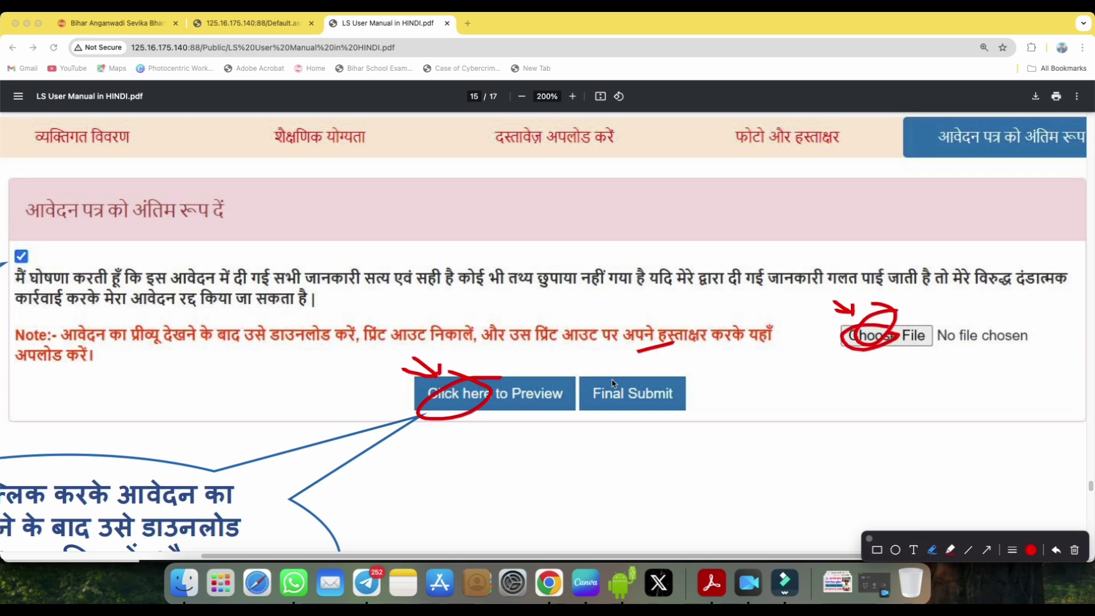
left_click_drag(574, 381, 650, 400)
left_click(869, 539)
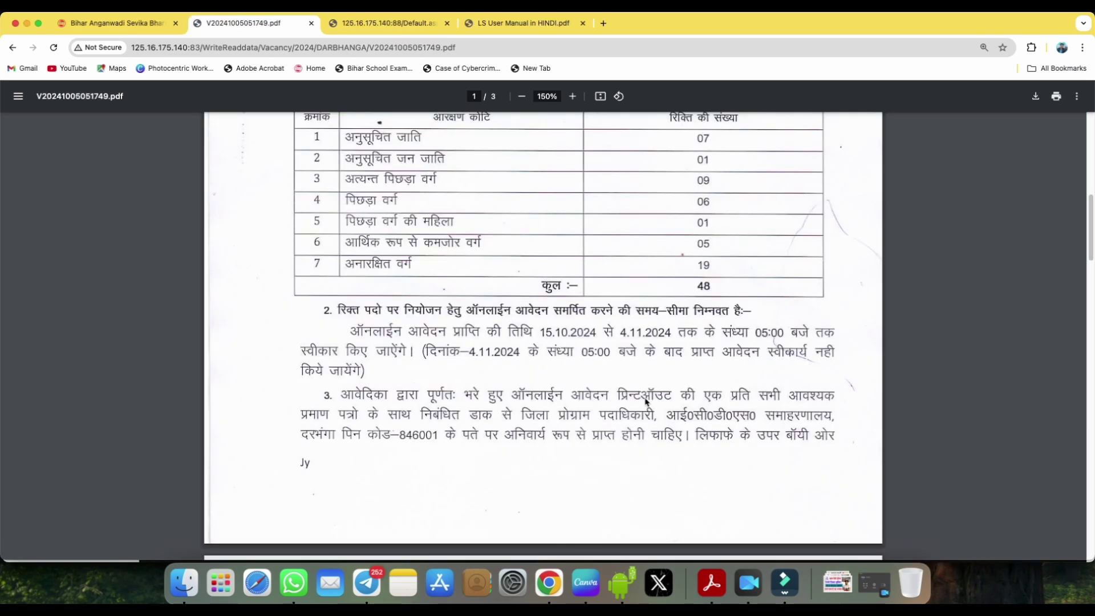
Read the Darbhanga vacancy notice's instructions for posting the printed application and its list of certificates to enclose.
scroll(652, 349, "down", 3)
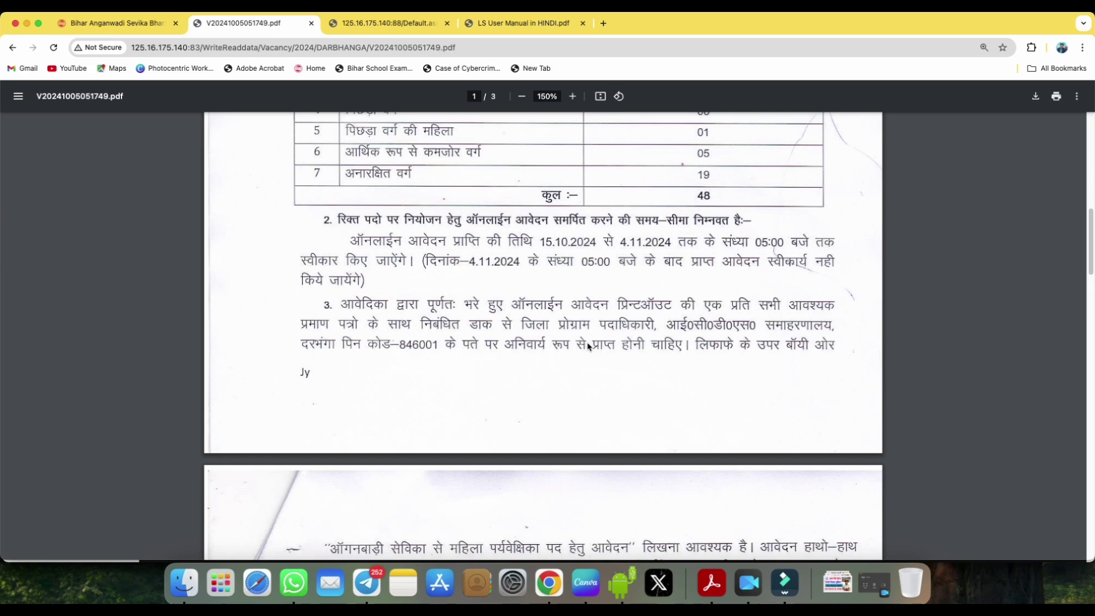
scroll(510, 440, "down", 3)
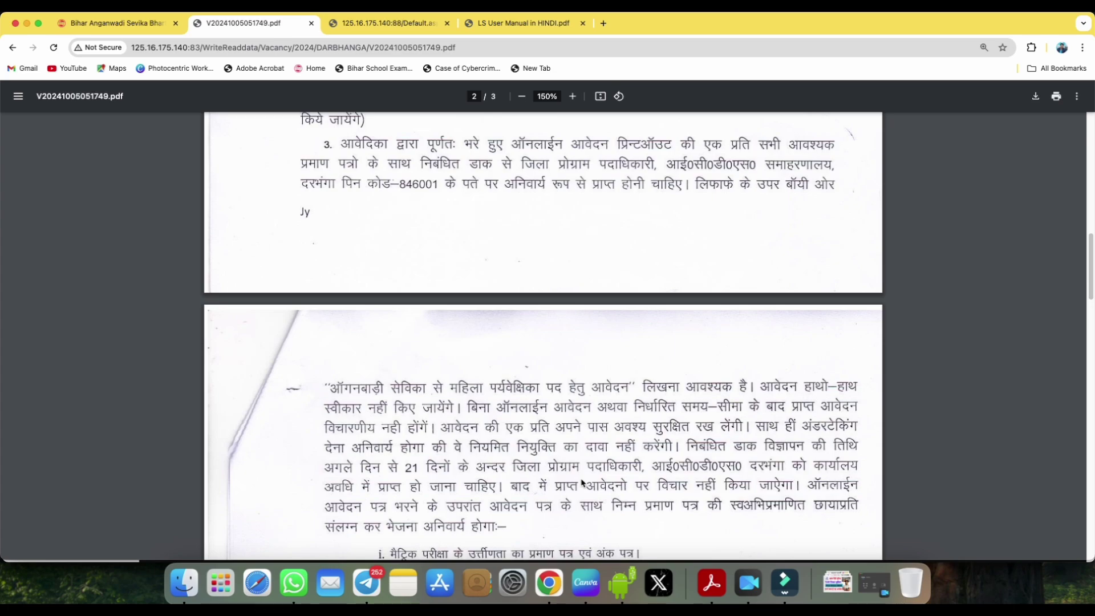
scroll(582, 482, "down", 5)
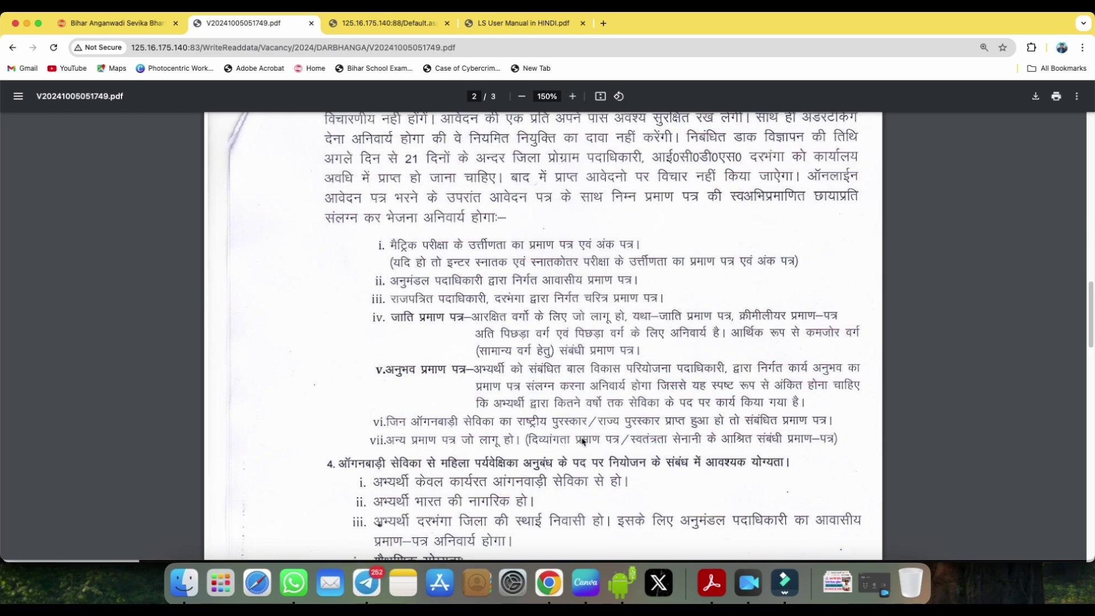
left_click(755, 441)
scroll(575, 391, "up", 3)
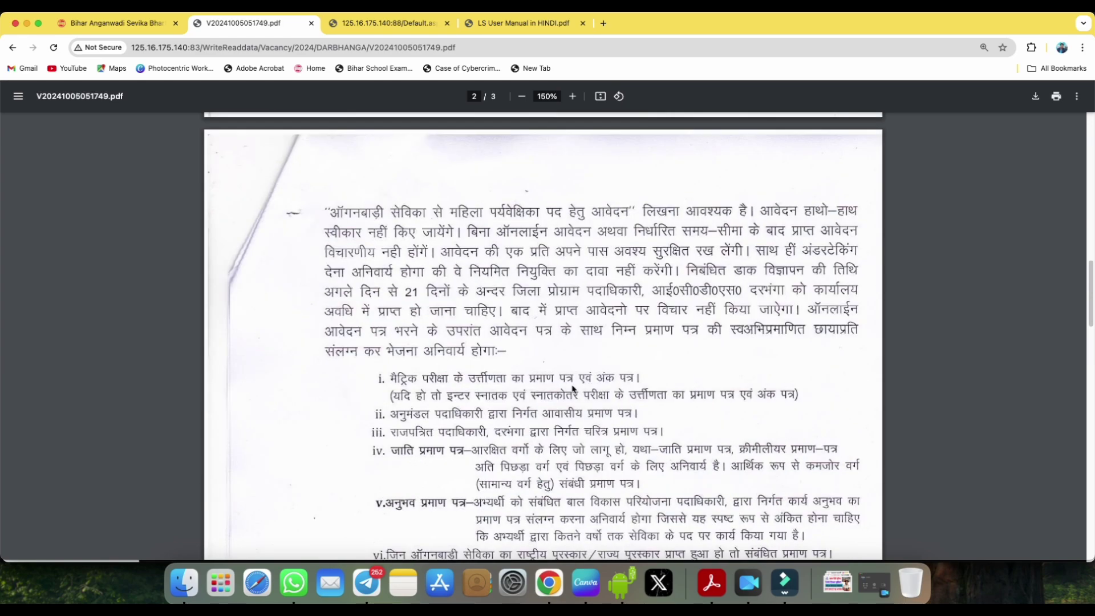